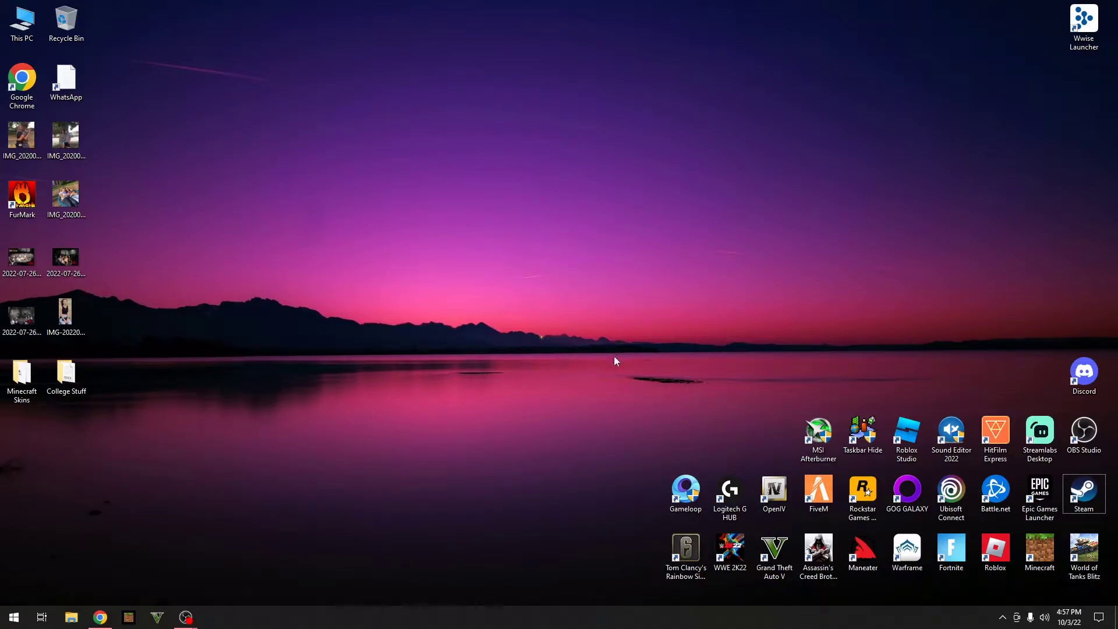
Step: Launch Steam from the desktop shortcut, reopening it after closing it once
{"action": "double_click", "coordinate": [1083, 494]}
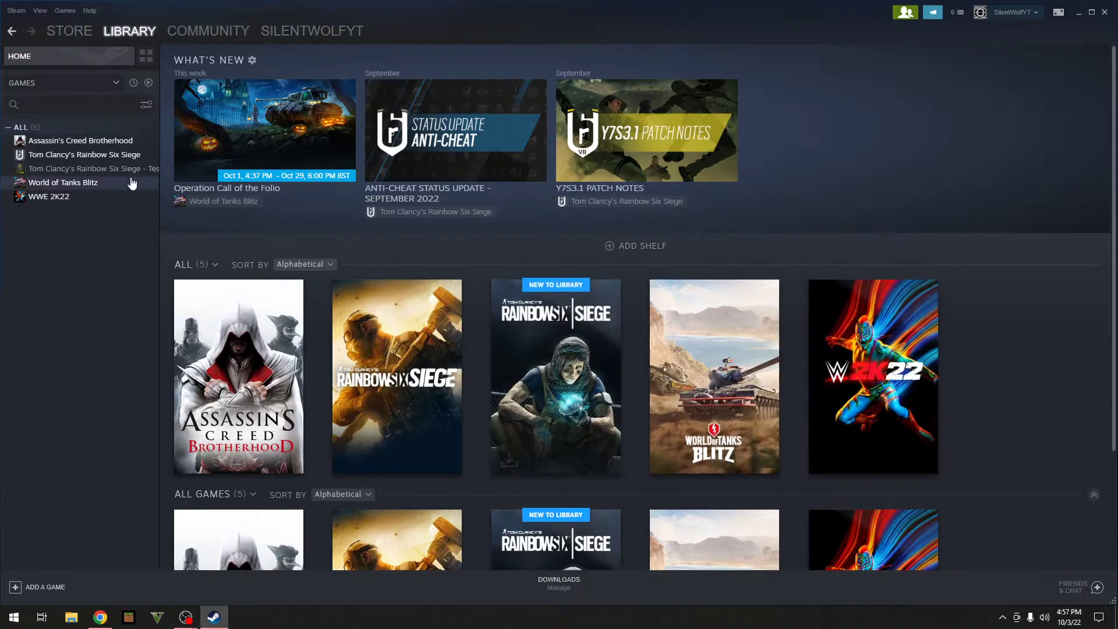
{"action": "left_click", "coordinate": [1106, 12]}
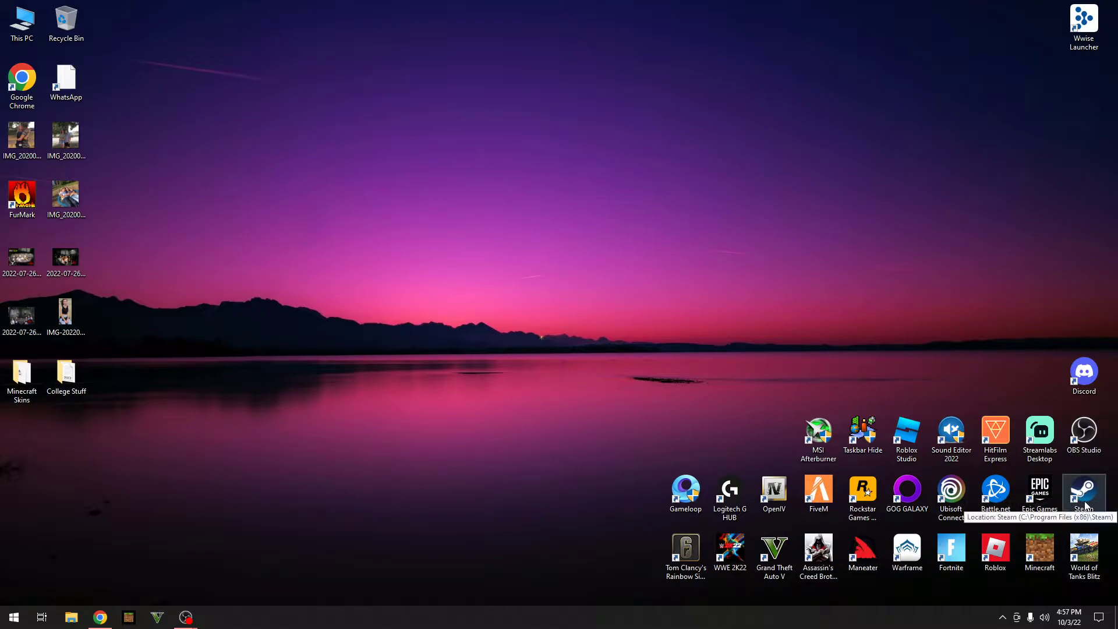
{"action": "double_click", "coordinate": [1085, 505]}
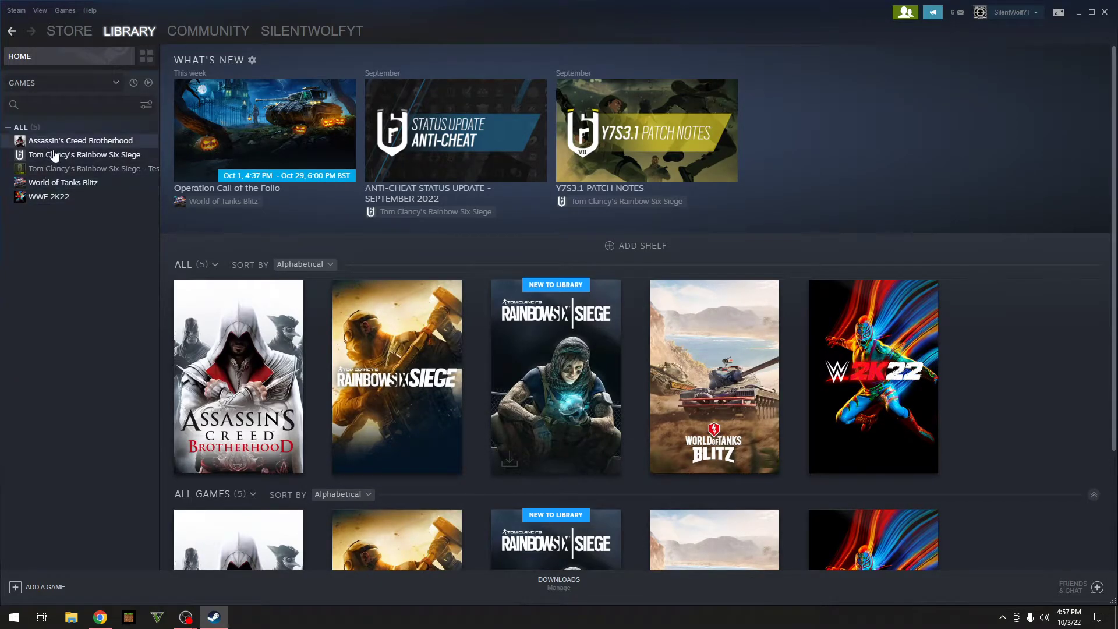
Step: Open Rainbow Six Siege's install folder via Manage > Browse local files
{"action": "left_click", "coordinate": [19, 157]}
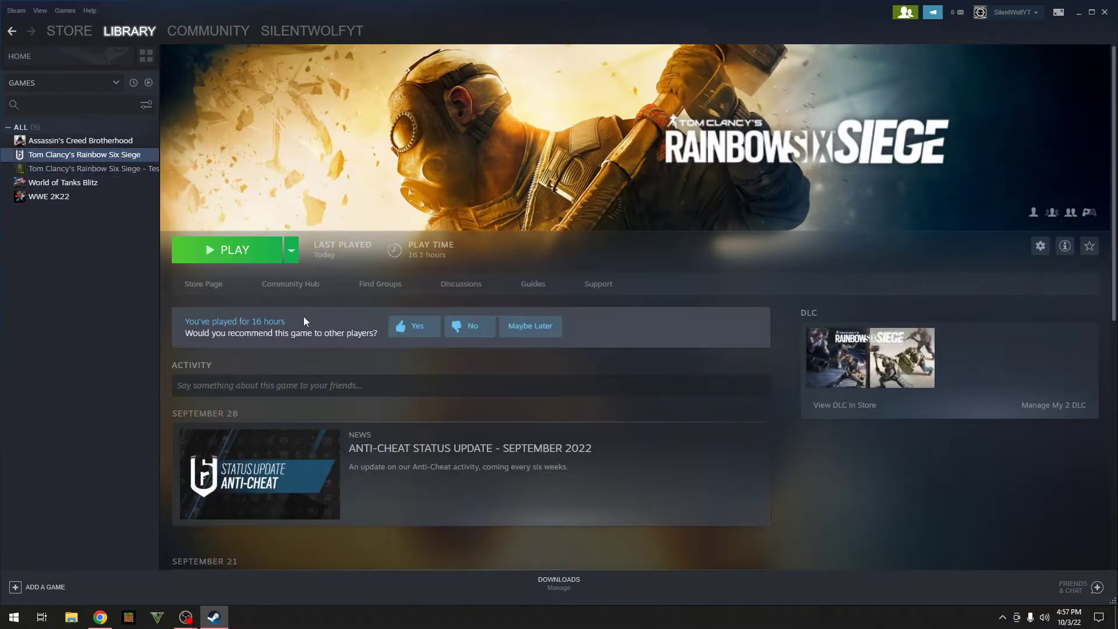
{"action": "right_click", "coordinate": [109, 157]}
{"action": "mouse_move", "coordinate": [145, 214]}
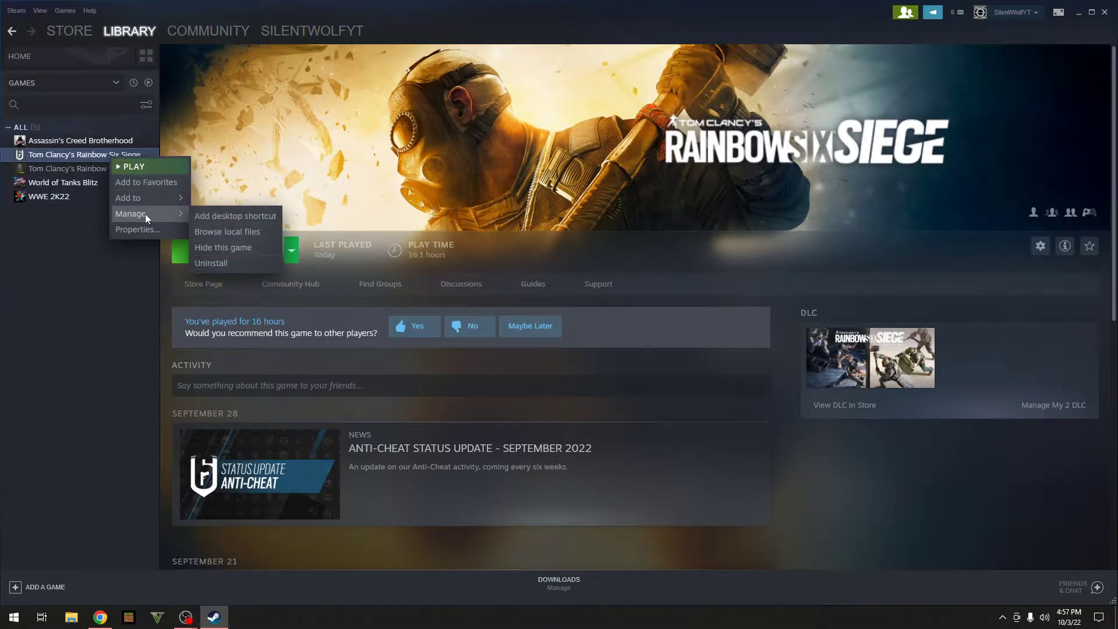
{"action": "left_click", "coordinate": [218, 234]}
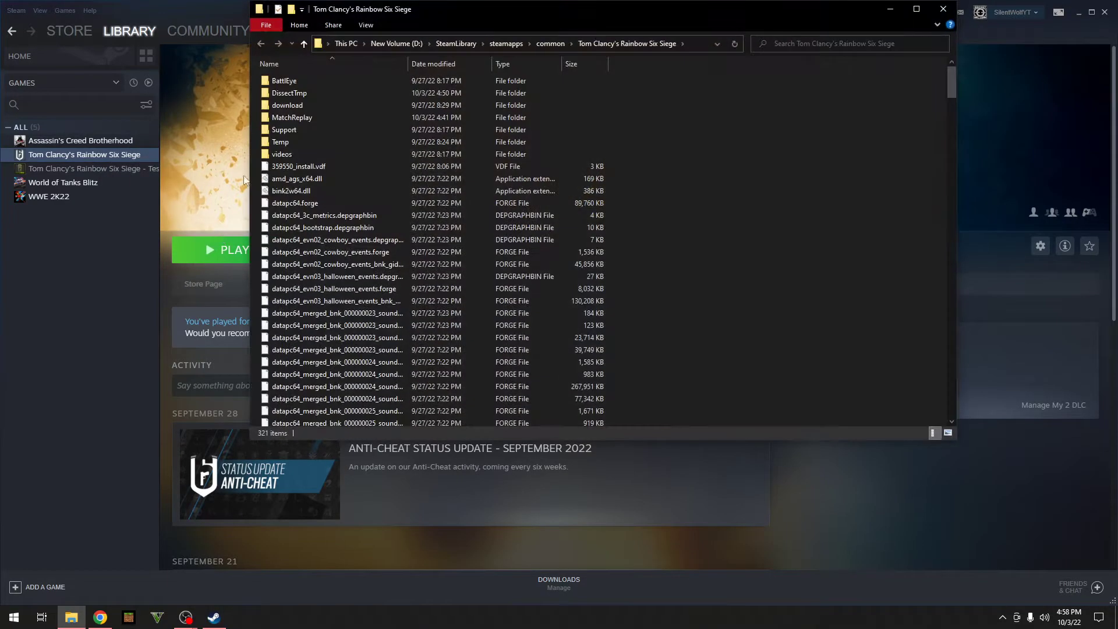
Step: Run Uninstall_BattlEye.bat in the BattlEye folder, approving both prompts and the confirmation, then maximize the window
{"action": "left_click", "coordinate": [284, 85]}
{"action": "double_click", "coordinate": [284, 84]}
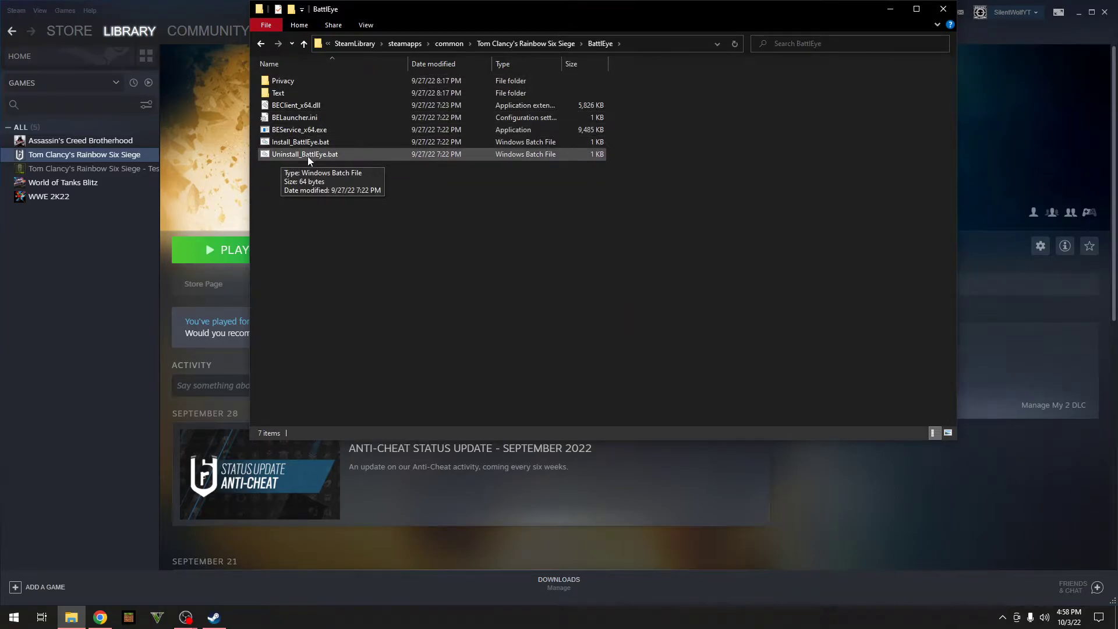
{"action": "double_click", "coordinate": [322, 155]}
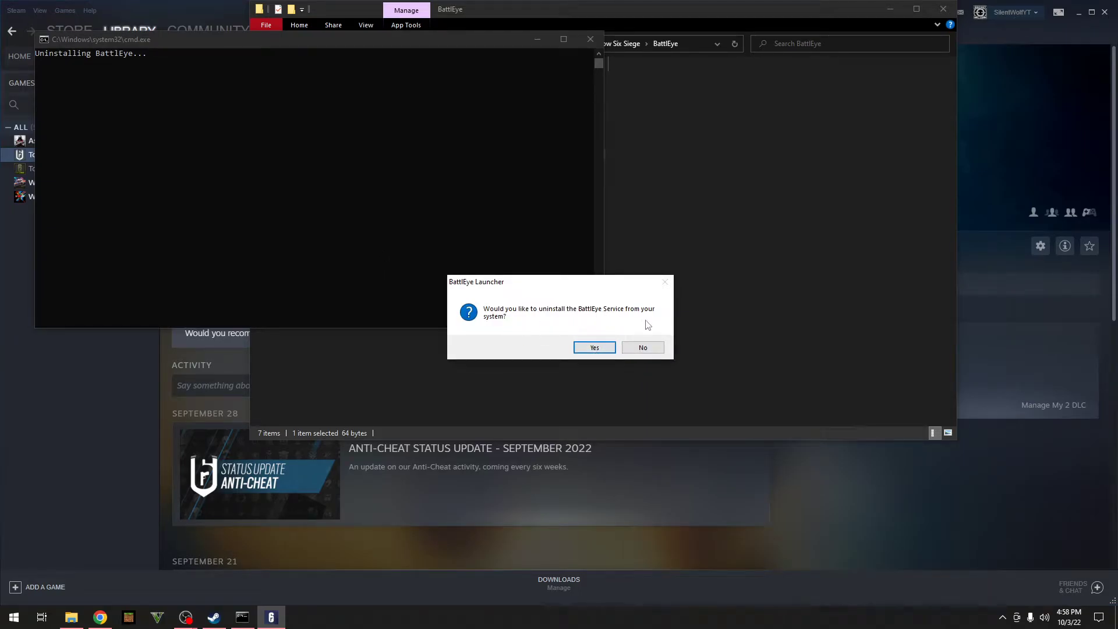
{"action": "left_click", "coordinate": [600, 348]}
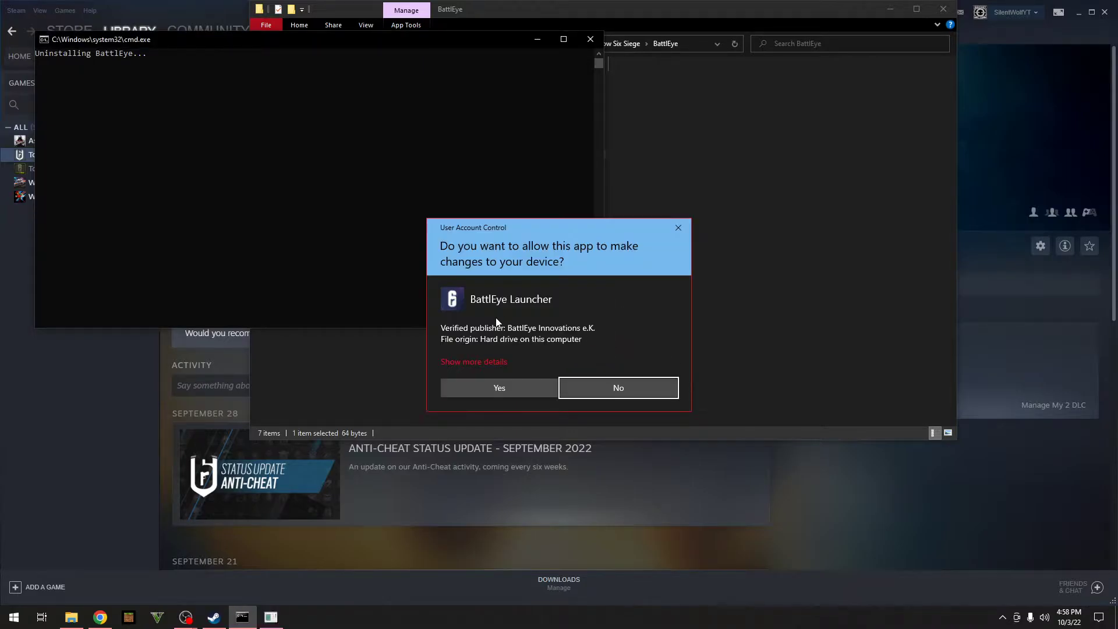
{"action": "left_click", "coordinate": [496, 389]}
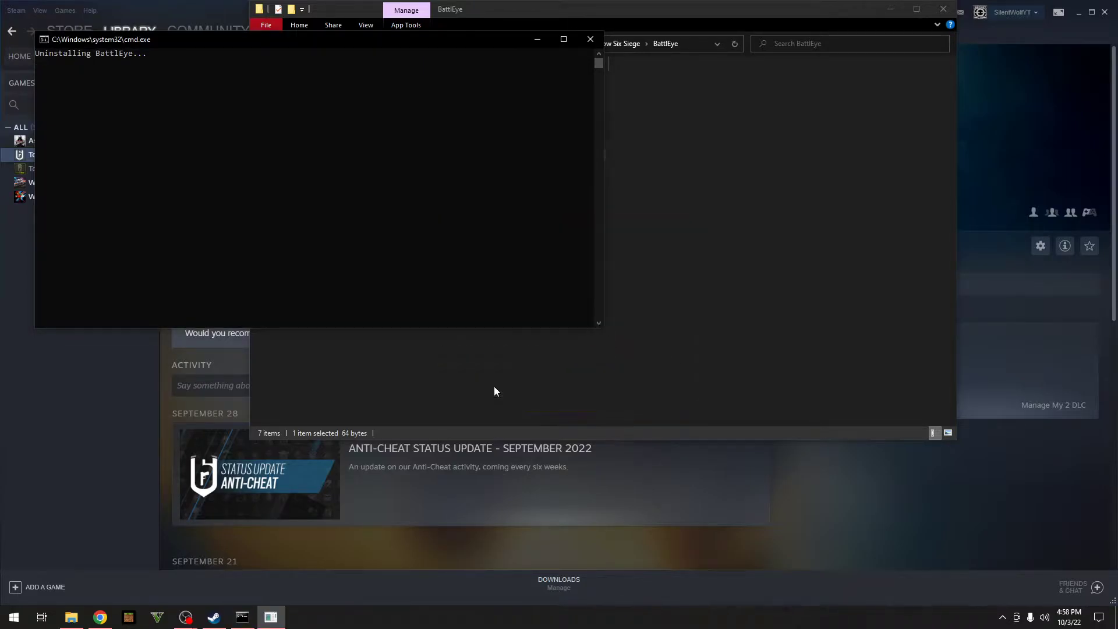
{"action": "left_click", "coordinate": [612, 348]}
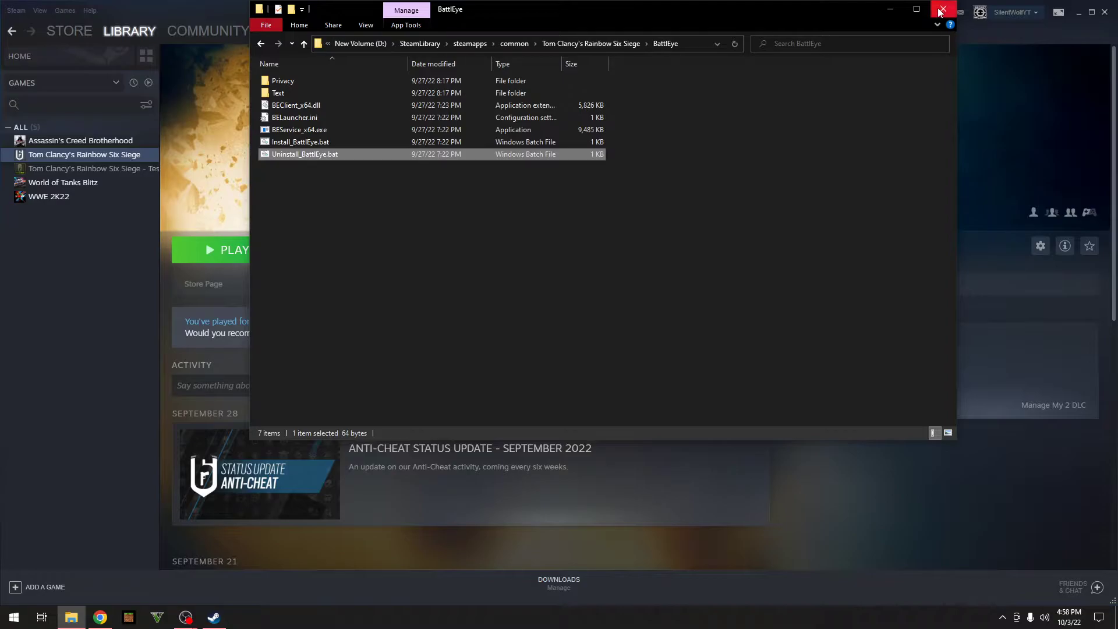
{"action": "left_click", "coordinate": [917, 8]}
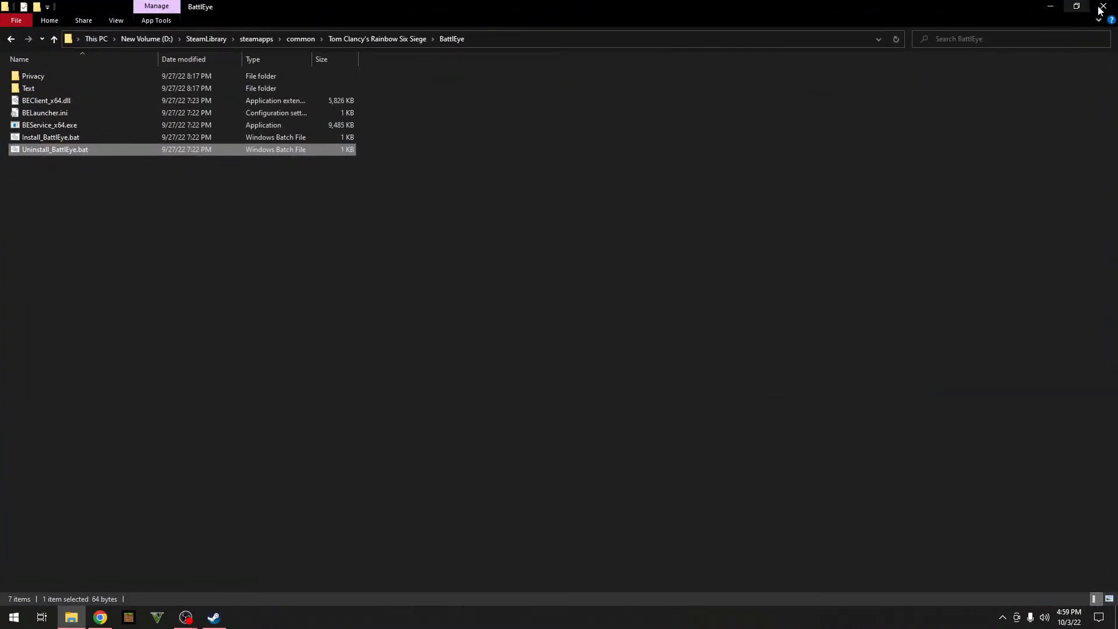
Step: Close the BattlEye folder window and Steam
{"action": "left_click", "coordinate": [1077, 7]}
{"action": "left_click", "coordinate": [958, 8]}
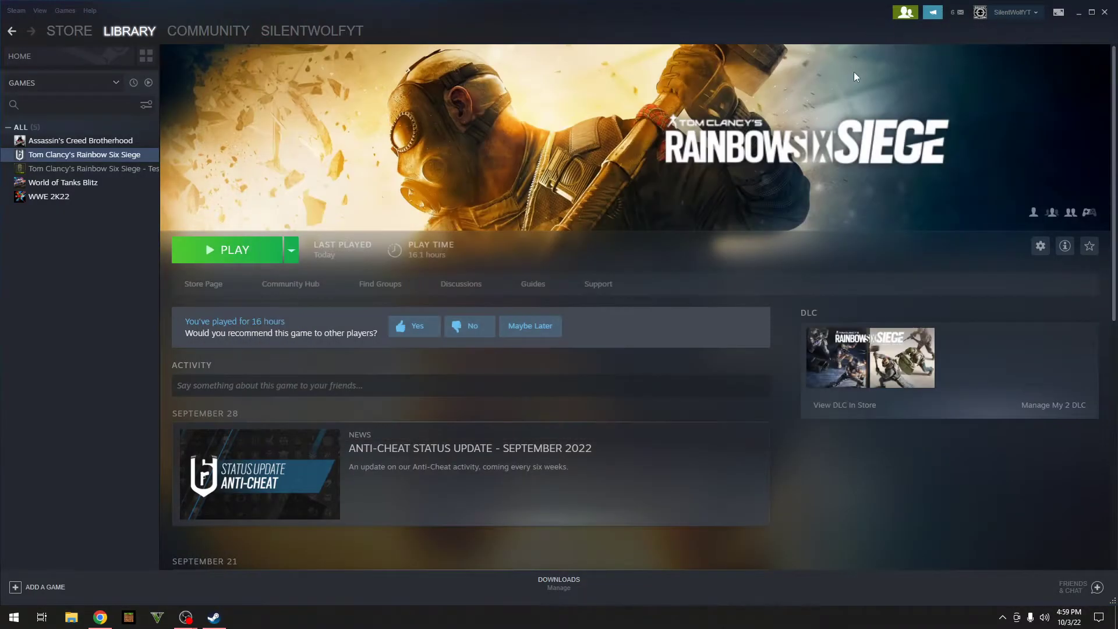
{"action": "left_click", "coordinate": [1105, 12]}
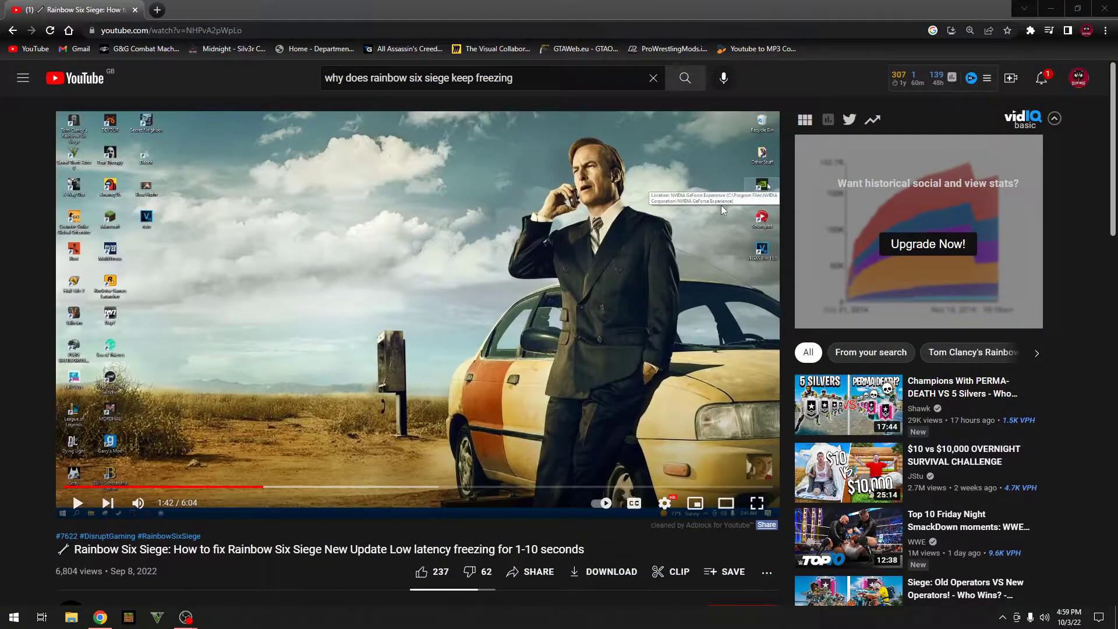
Step: Search Google for 'geforce experience' in a new Chrome tab
{"action": "key", "text": "alt+Home"}
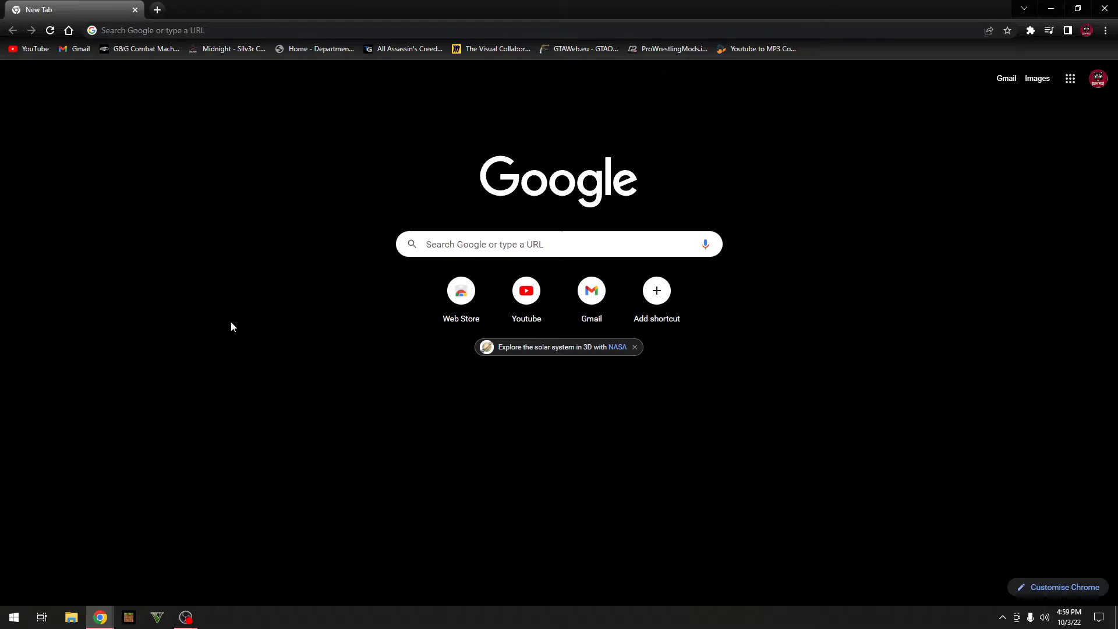
{"action": "key", "text": "ctrl+l"}
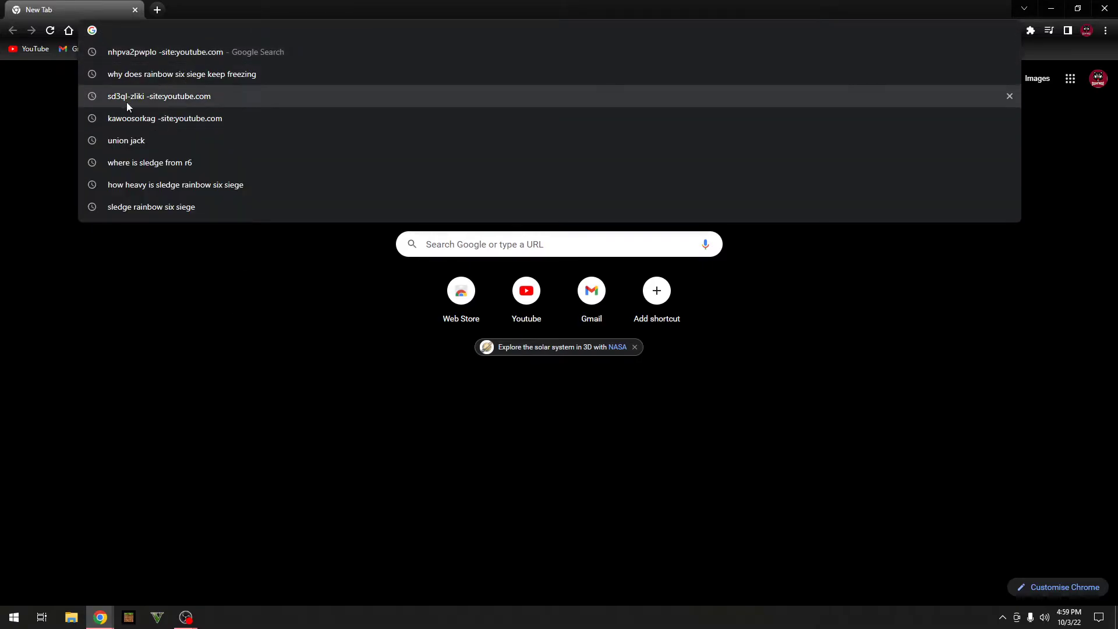
{"action": "type", "text": "Ge"}
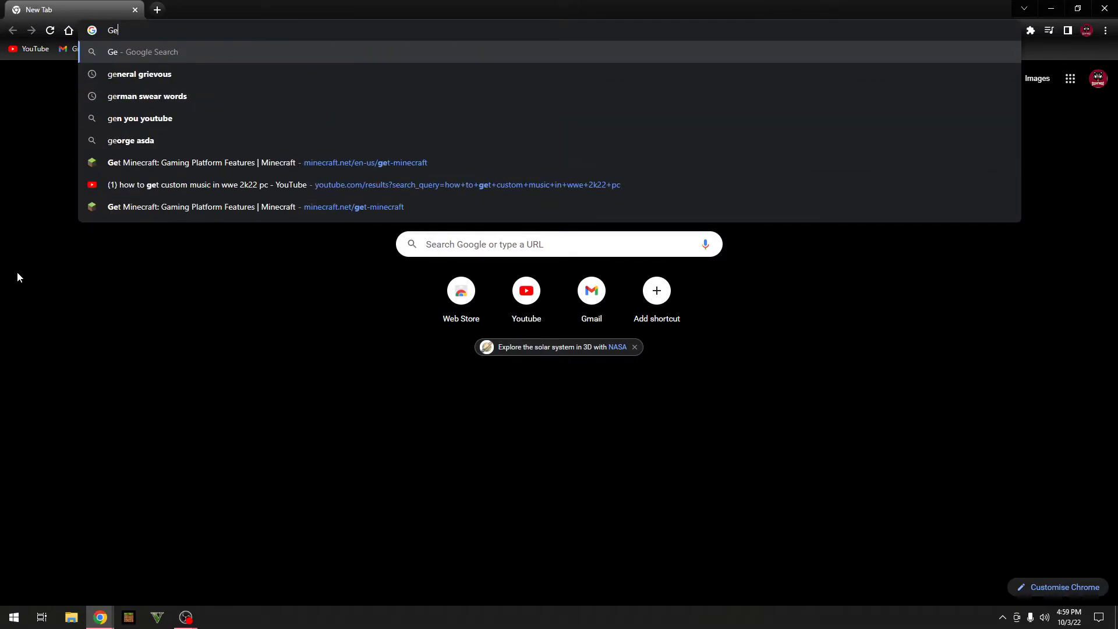
{"action": "type", "text": "force"}
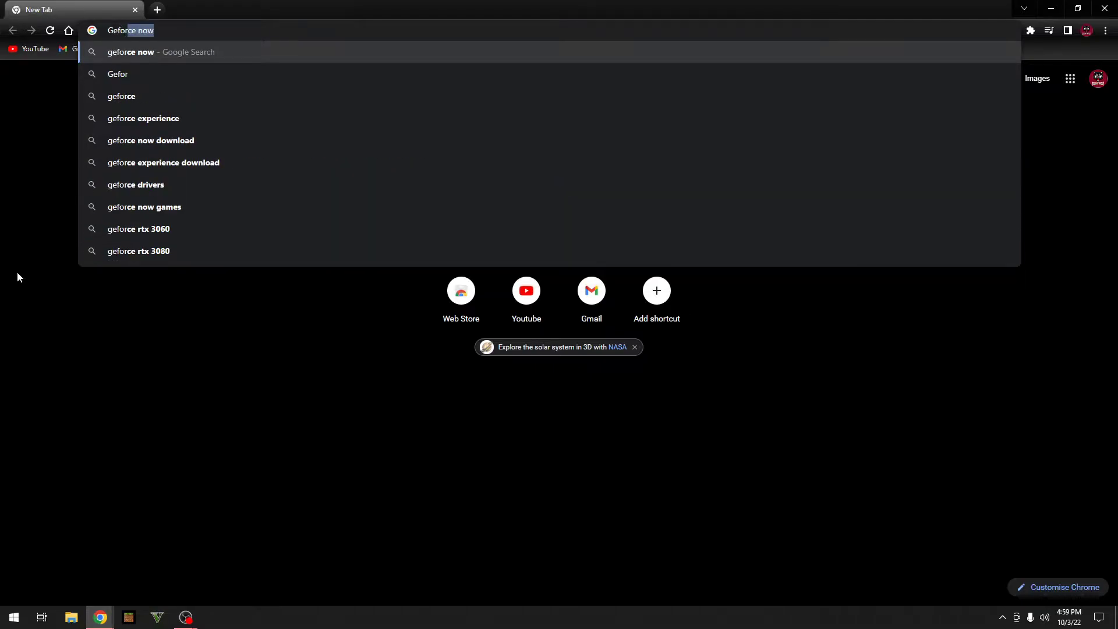
{"action": "key", "text": "Down"}
{"action": "key", "text": "Down"}
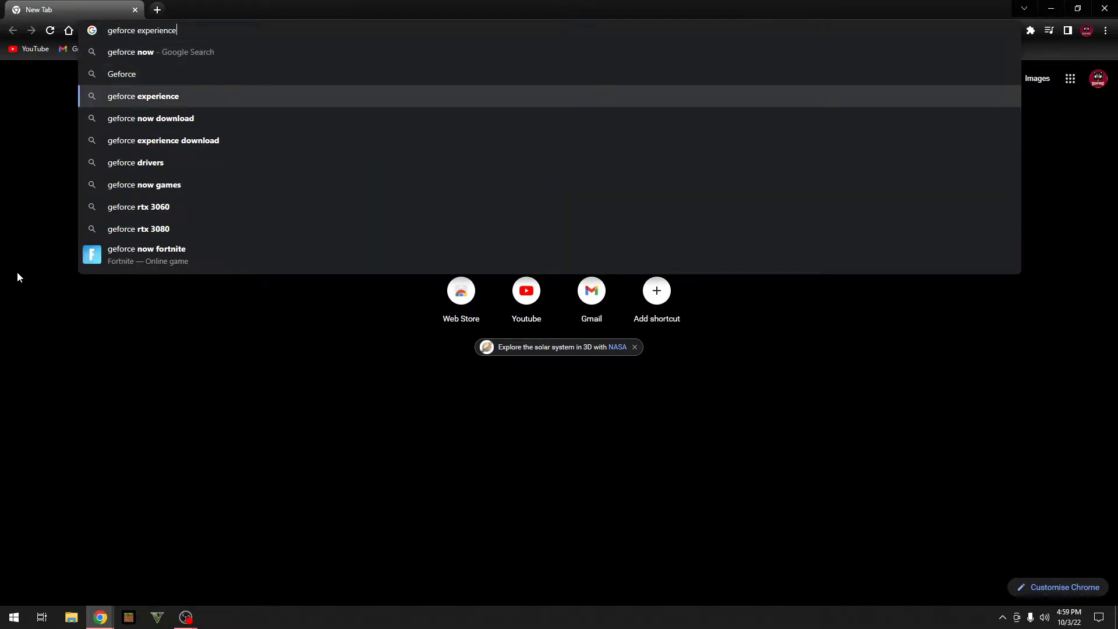
{"action": "key", "text": "Return"}
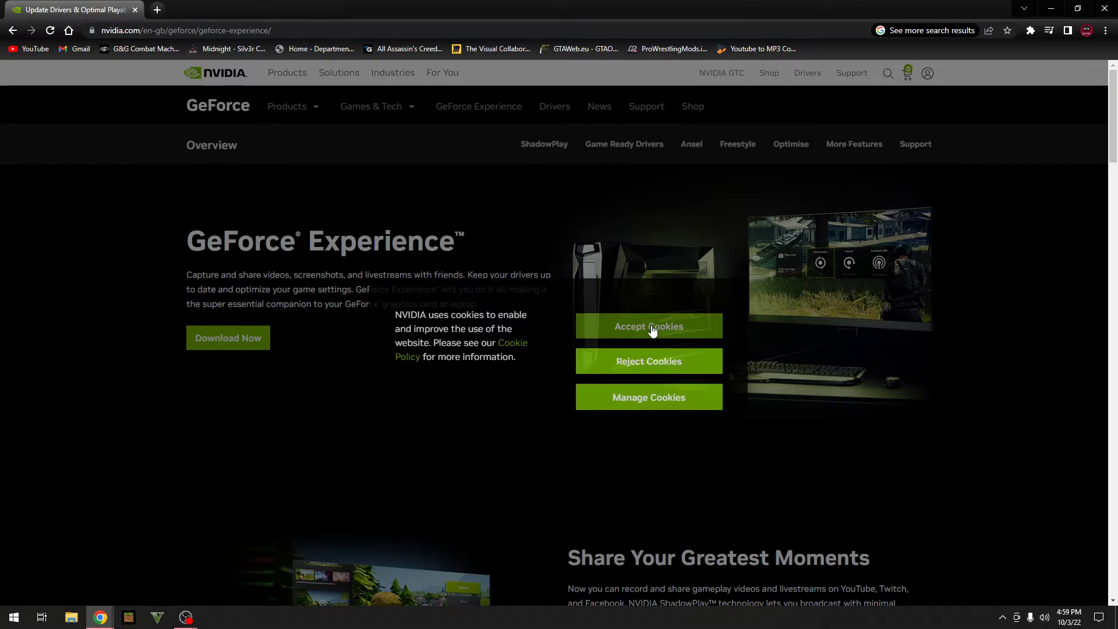
Step: Reject the NVIDIA site's cookies and start the GeForce Experience installer download
{"action": "left_click", "coordinate": [642, 356]}
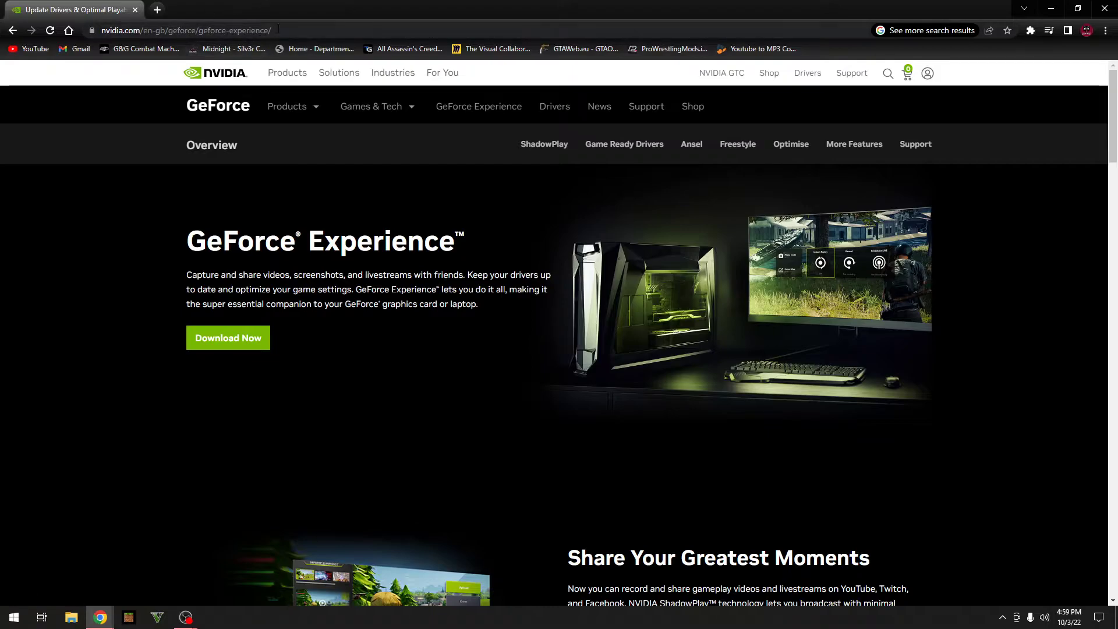
{"action": "left_click_drag", "start_coordinate": [278, 30], "coordinate": [102, 30]}
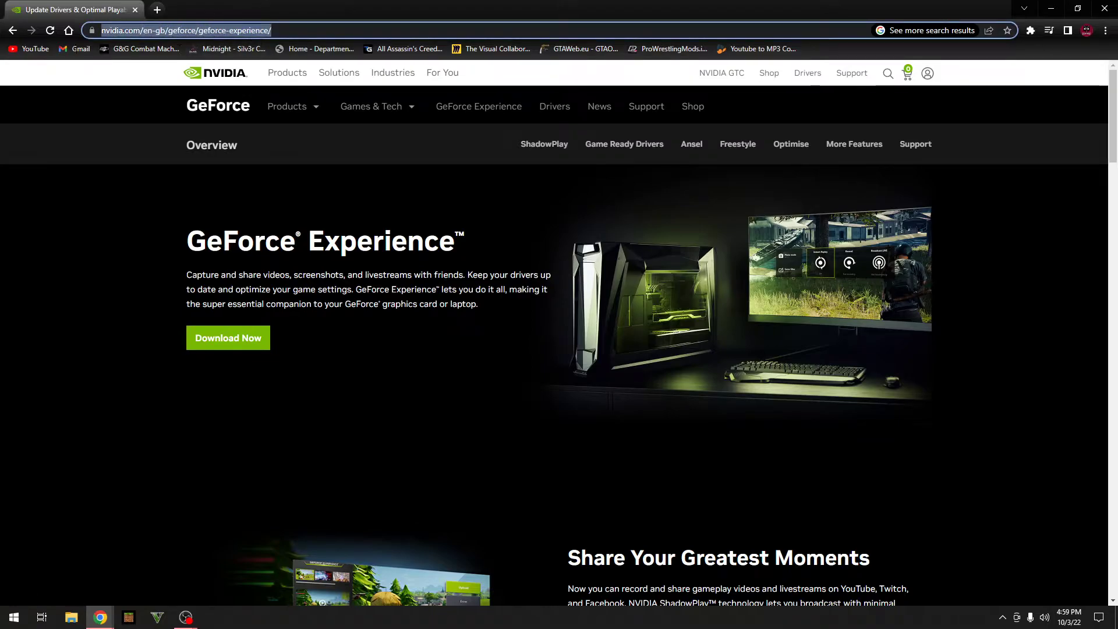
{"action": "left_click", "coordinate": [87, 338]}
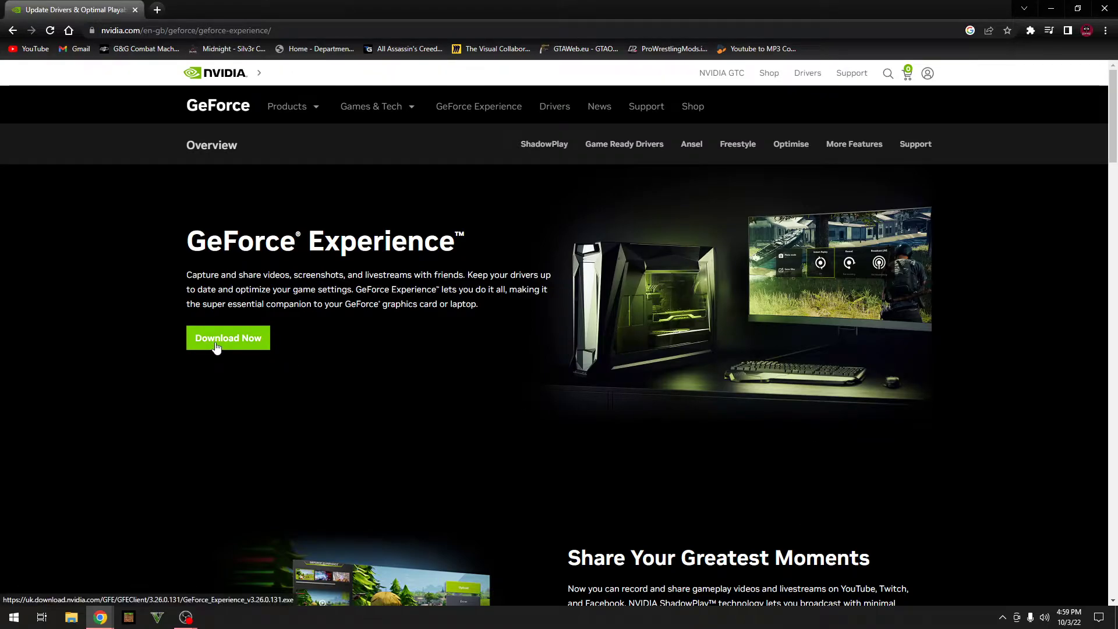
{"action": "left_click", "coordinate": [217, 345]}
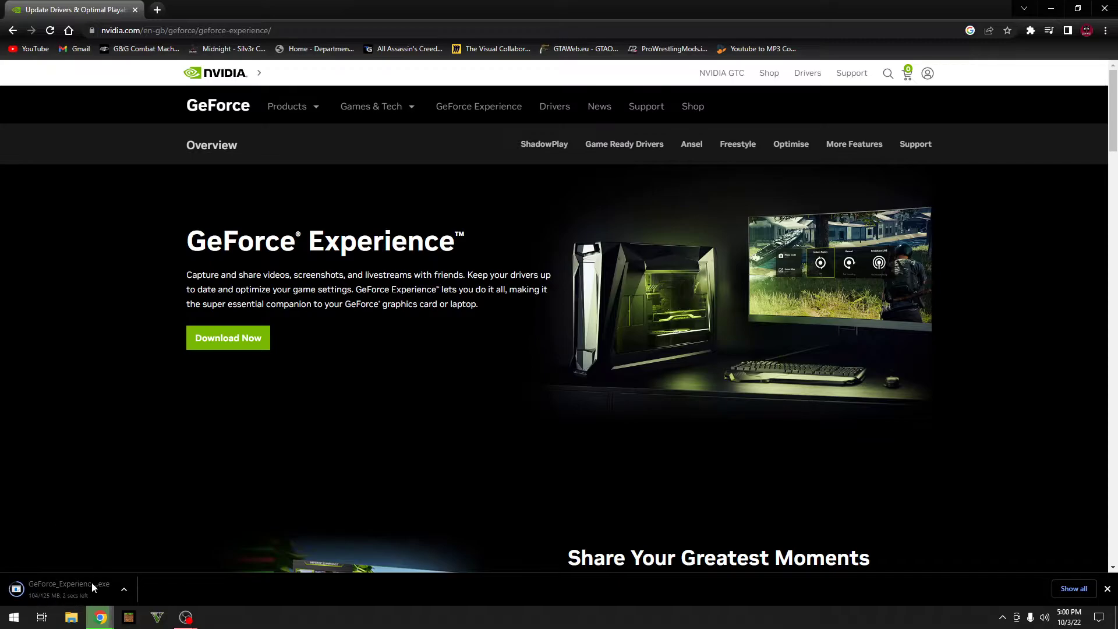
Step: Show the downloaded installer in its Downloads folder, then close that folder
{"action": "left_click", "coordinate": [124, 590]}
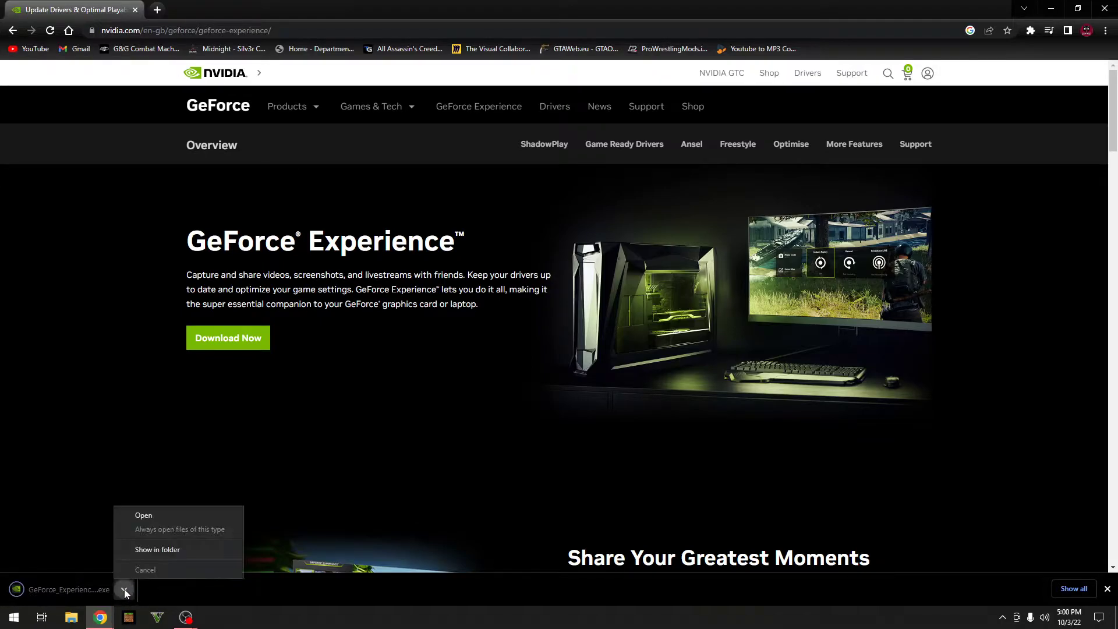
{"action": "left_click", "coordinate": [161, 549]}
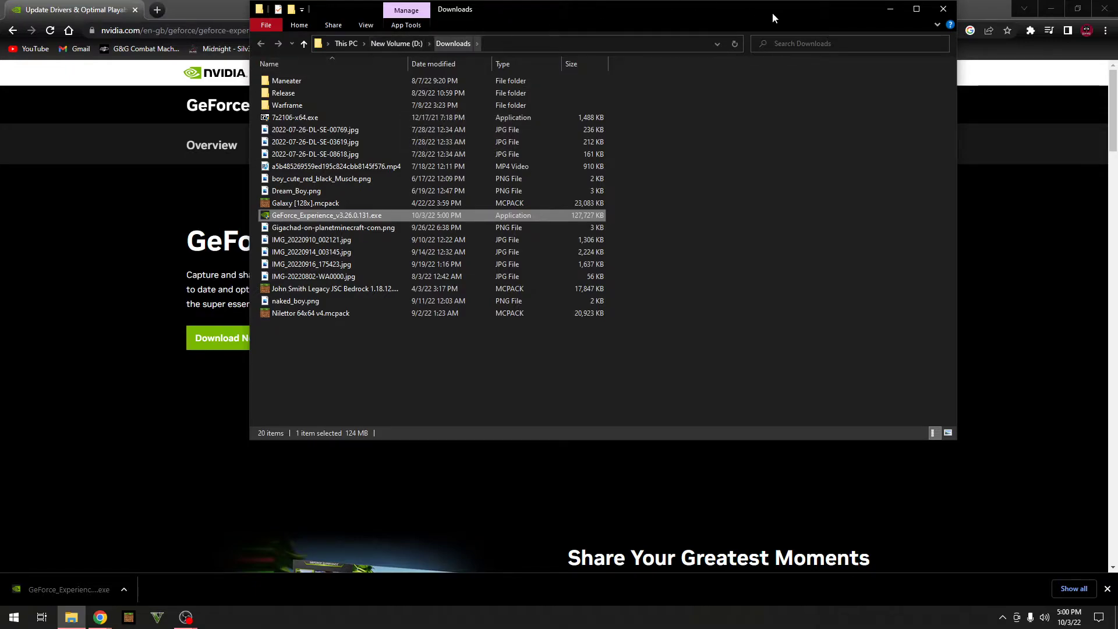
{"action": "left_click", "coordinate": [943, 9]}
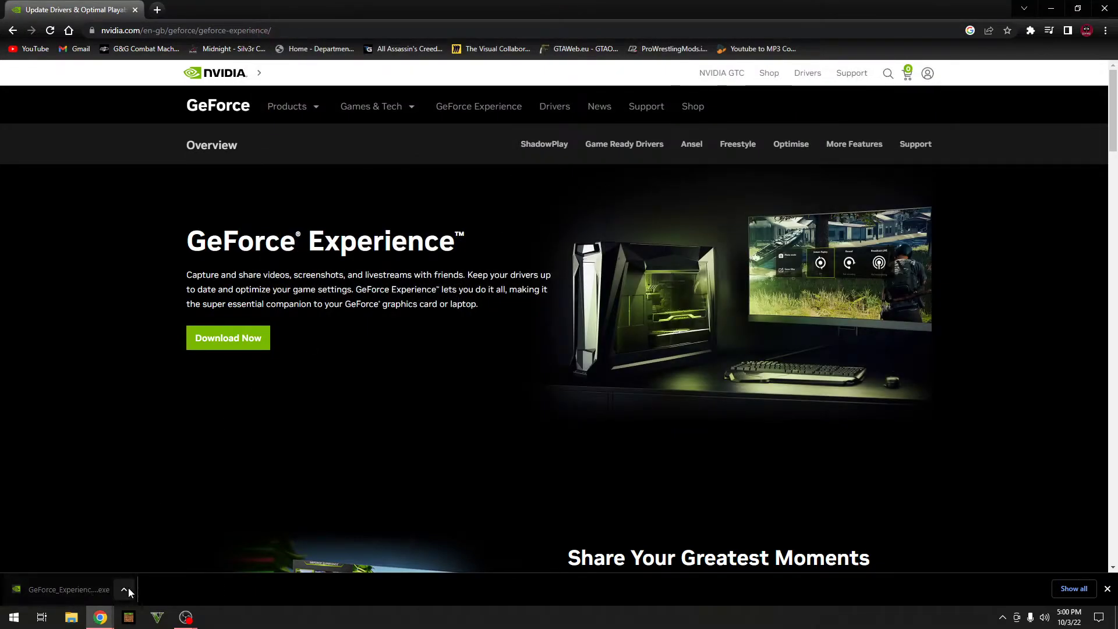
Step: Run the GeForce Experience installer from Chrome's download menu, approve UAC, and minimize Chrome
{"action": "left_click", "coordinate": [128, 591]}
{"action": "left_click", "coordinate": [158, 519]}
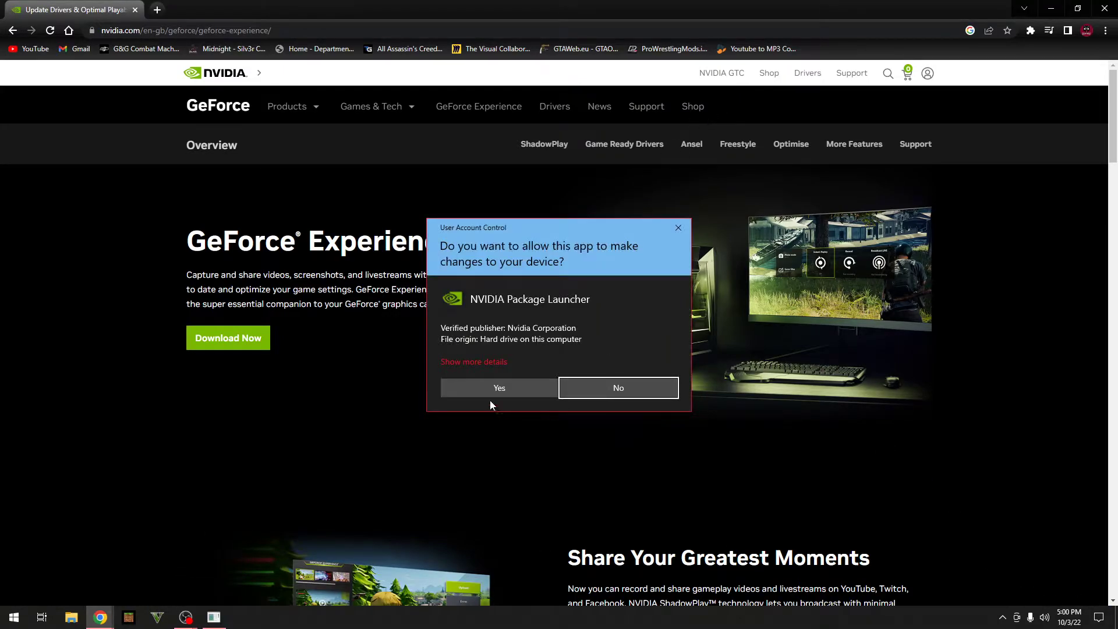
{"action": "left_click", "coordinate": [491, 389]}
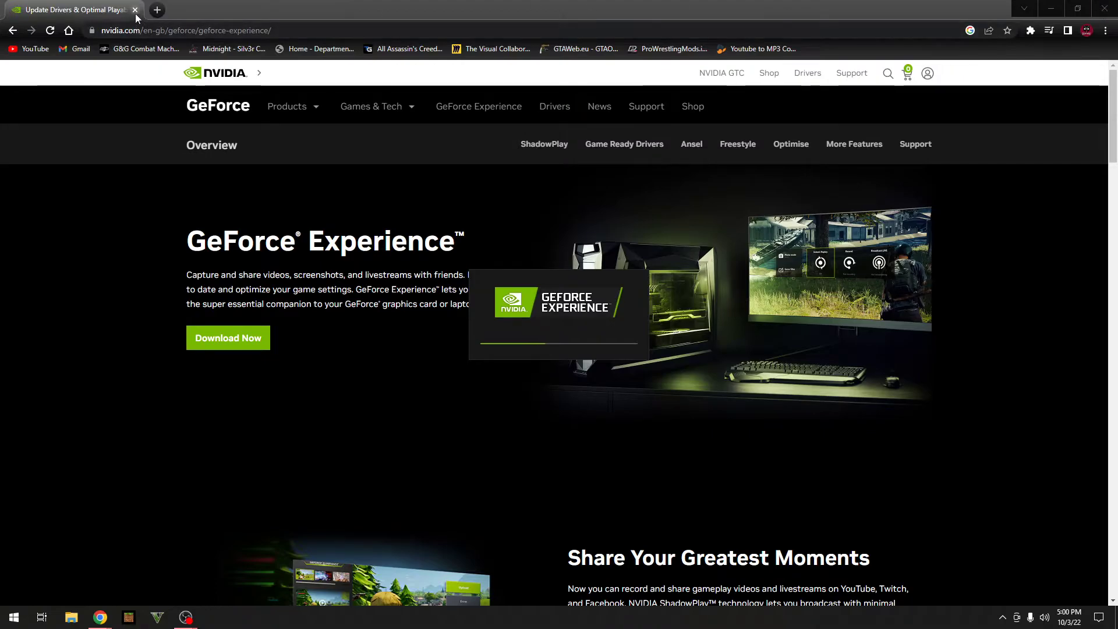
{"action": "left_click", "coordinate": [1050, 10]}
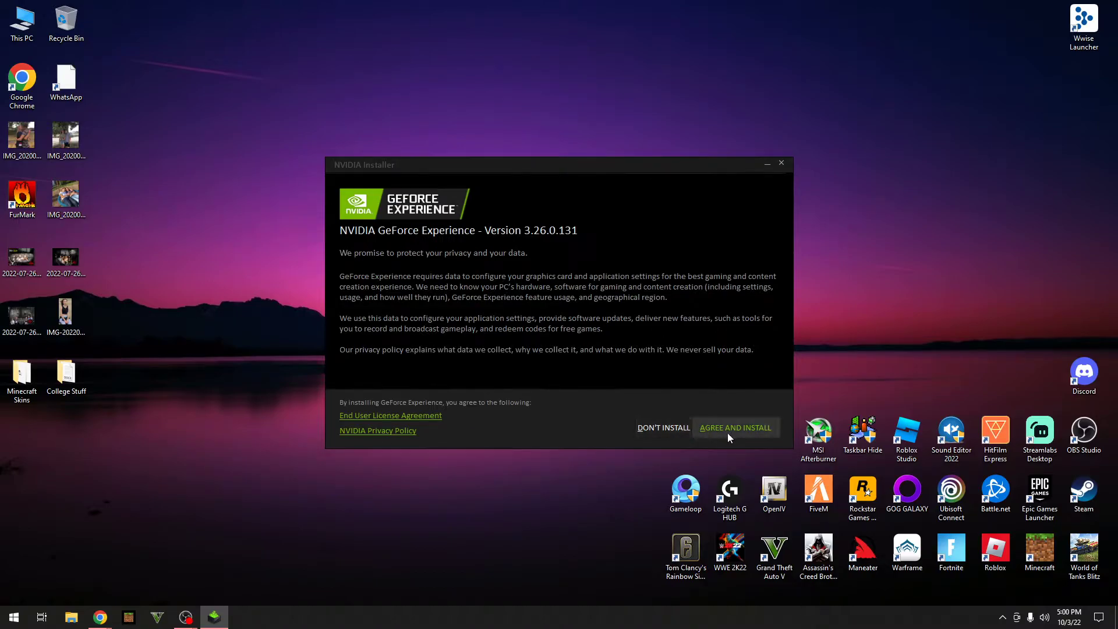
Step: Accept the terms and install GeForce Experience 3.26.0.131, then reposition its desktop shortcut
{"action": "left_click", "coordinate": [732, 434]}
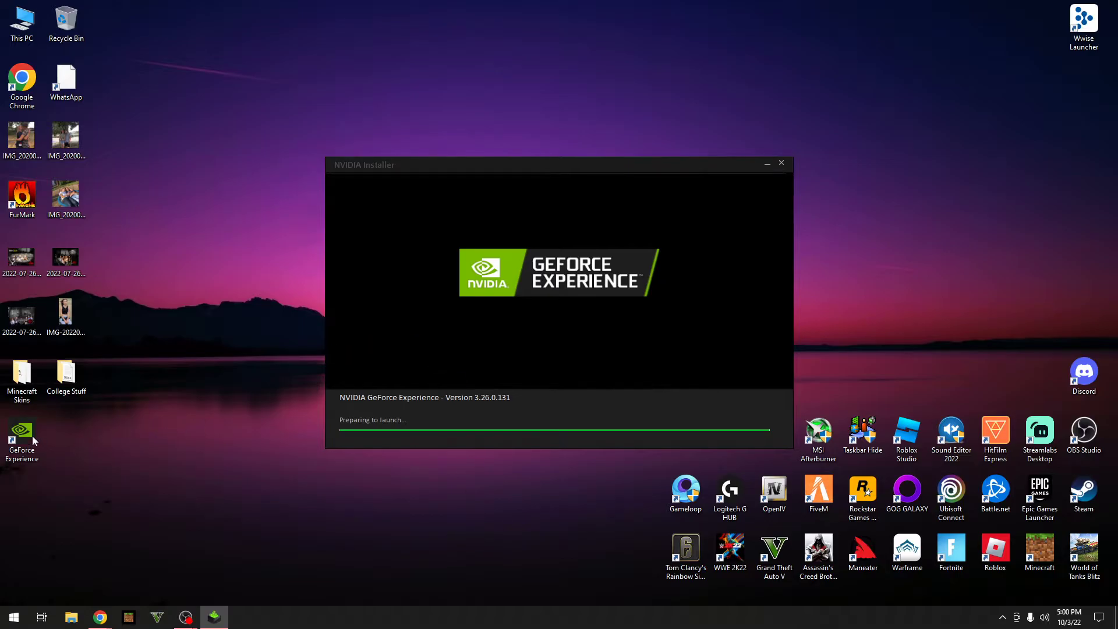
{"action": "left_click_drag", "start_coordinate": [29, 440], "coordinate": [112, 492]}
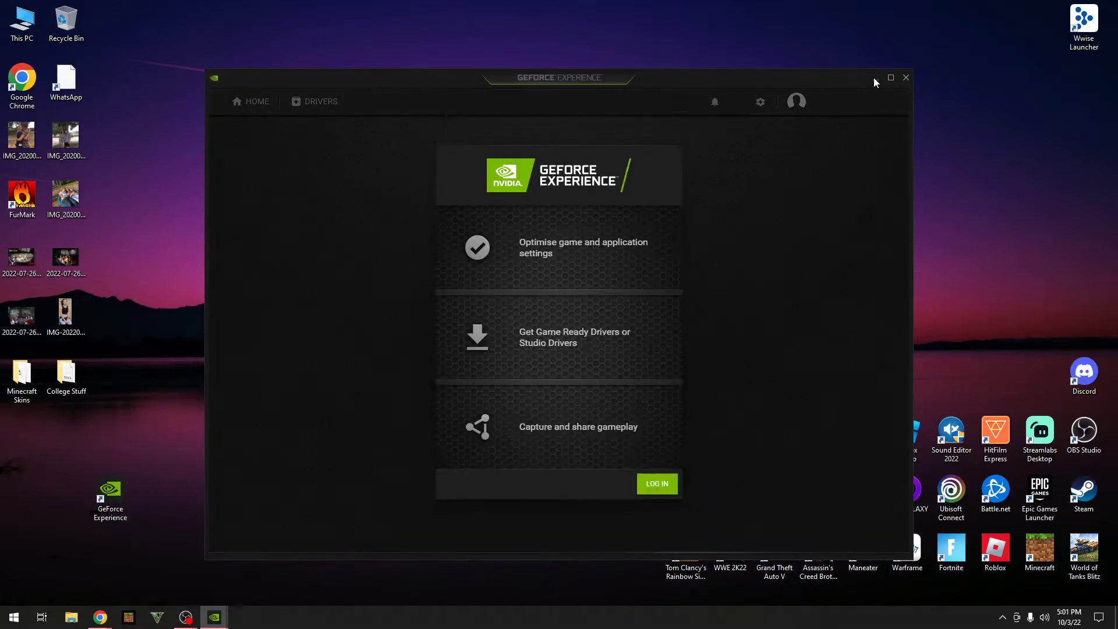
Step: Minimize the main GeForce Experience window and restore it from the taskbar behind the log-in form
{"action": "left_click", "coordinate": [876, 78]}
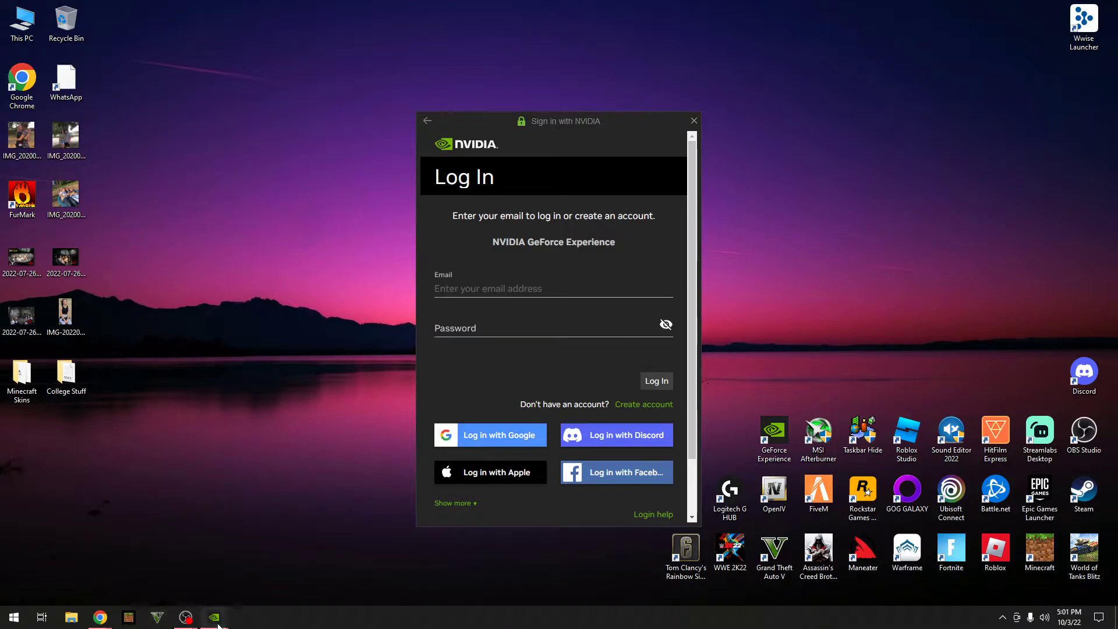
{"action": "left_click", "coordinate": [256, 588]}
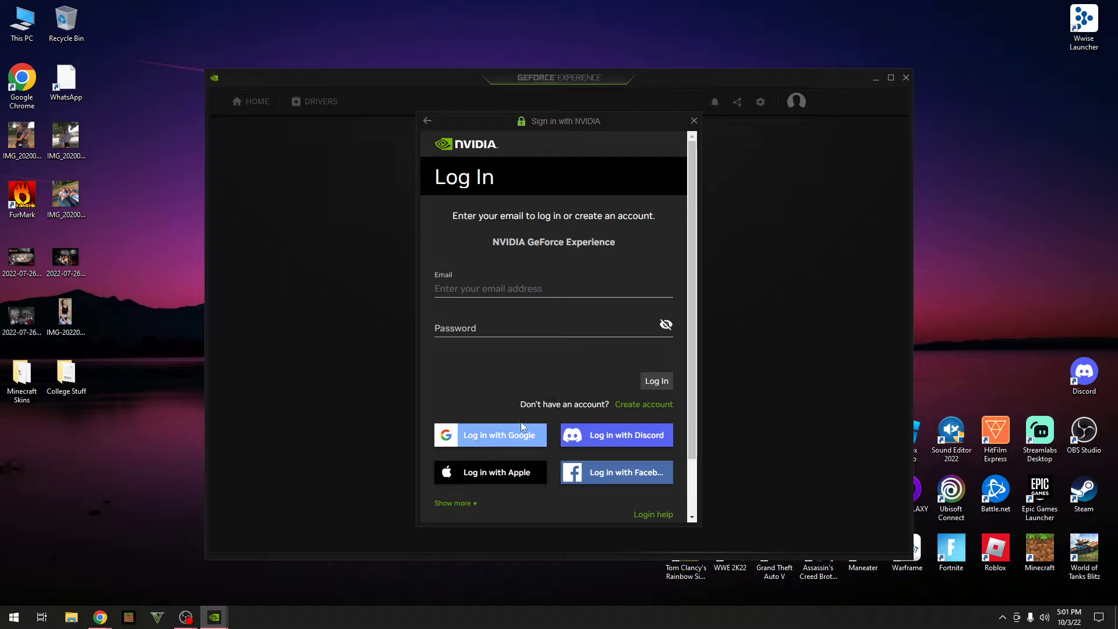
Step: Start a new account with the e-mail address and a display name prefixed to make it available
{"action": "left_click", "coordinate": [645, 406]}
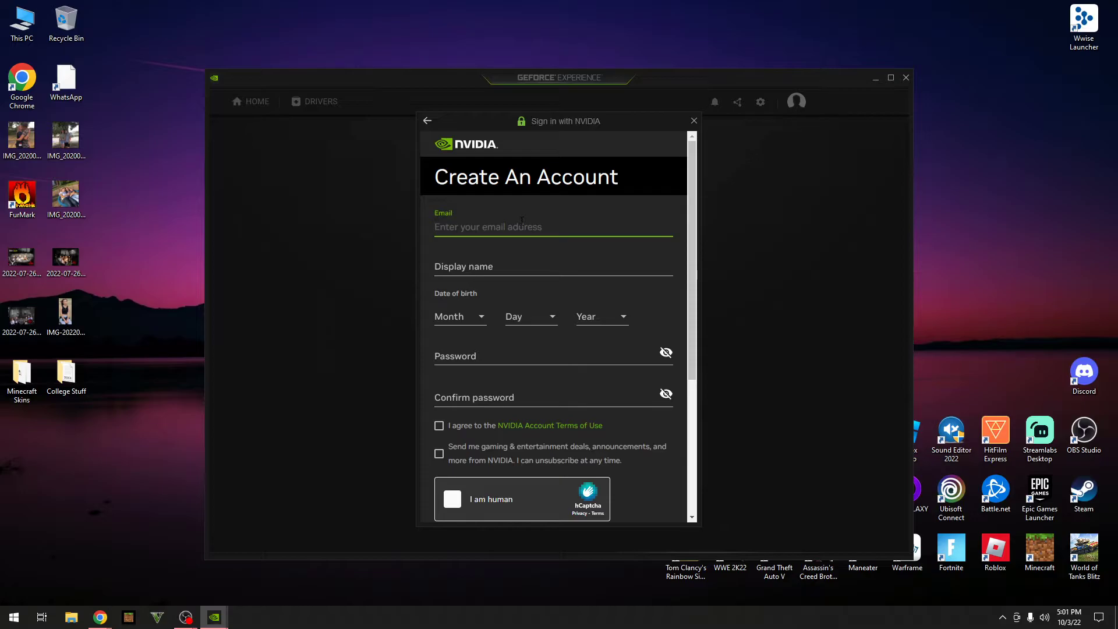
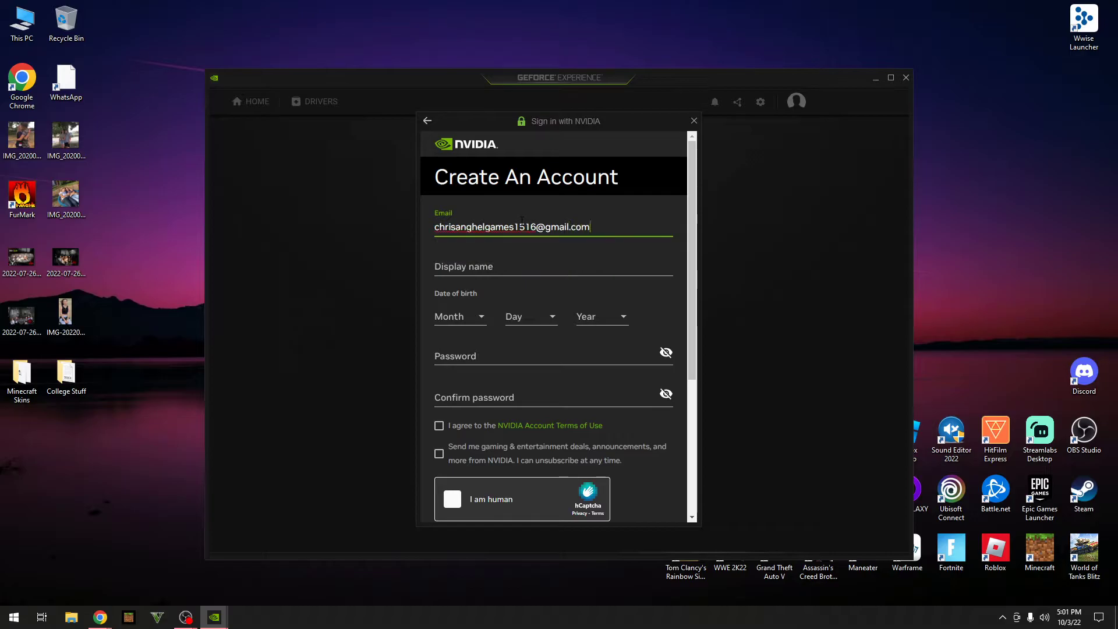
{"action": "left_click", "coordinate": [536, 279]}
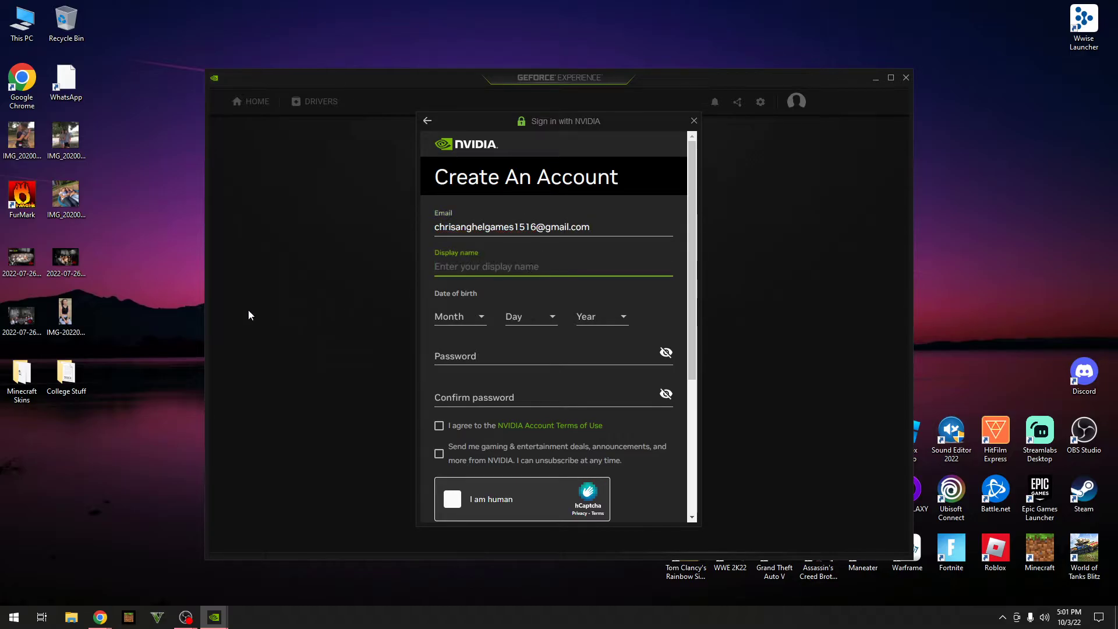
{"action": "type", "text": "SilentWolf"}
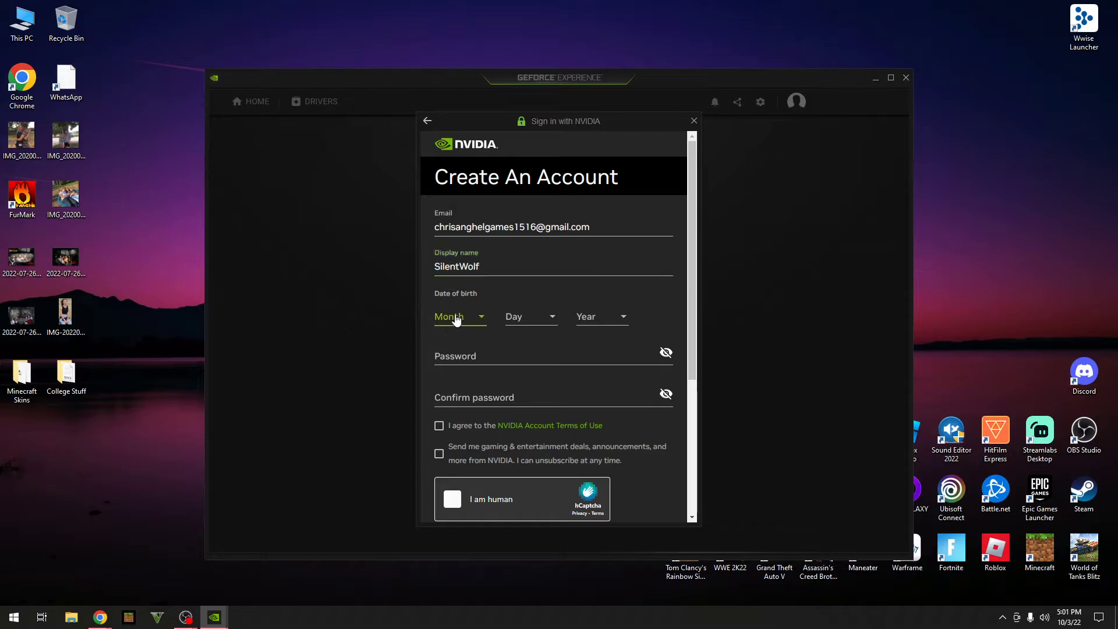
{"action": "left_click", "coordinate": [450, 321]}
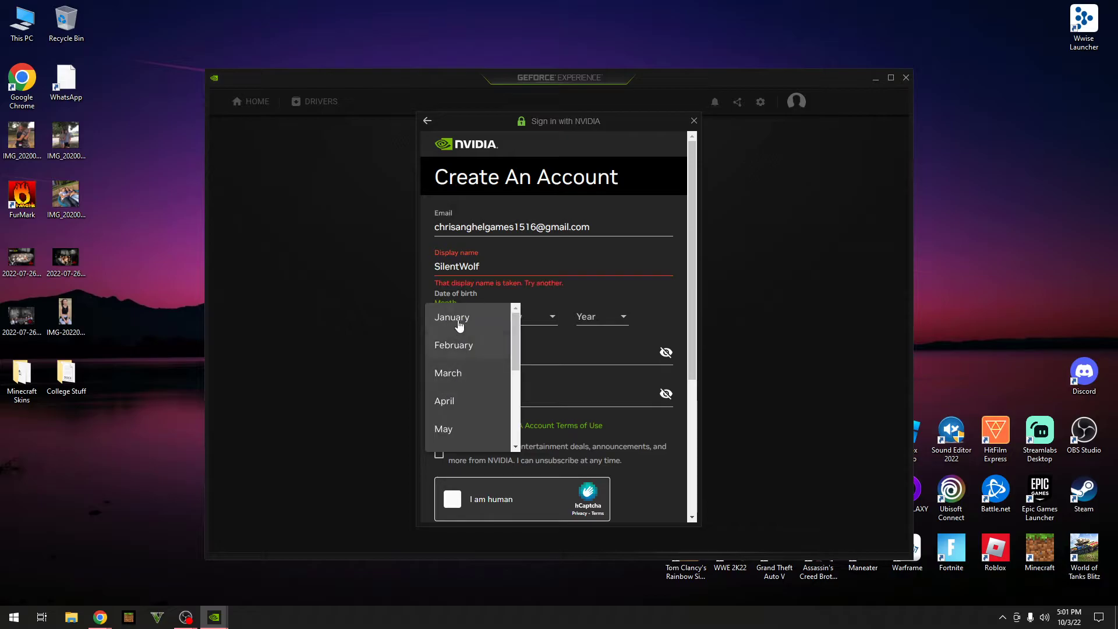
{"action": "left_click", "coordinate": [500, 273]}
{"action": "double_click", "coordinate": [500, 273]}
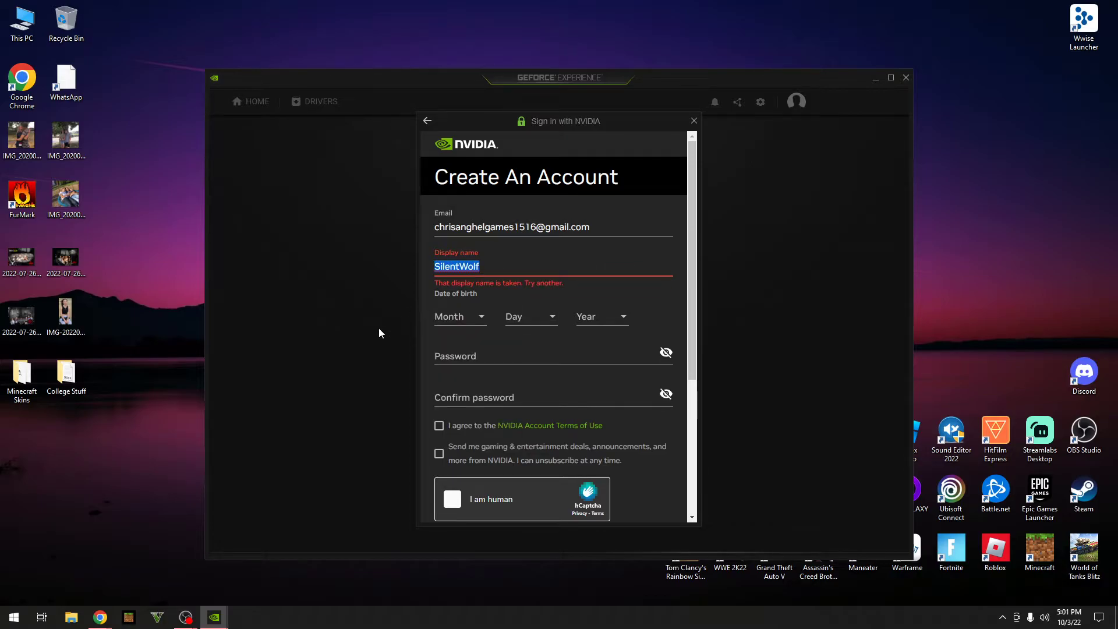
{"action": "left_click", "coordinate": [498, 273]}
{"action": "type", "text": "Real"}
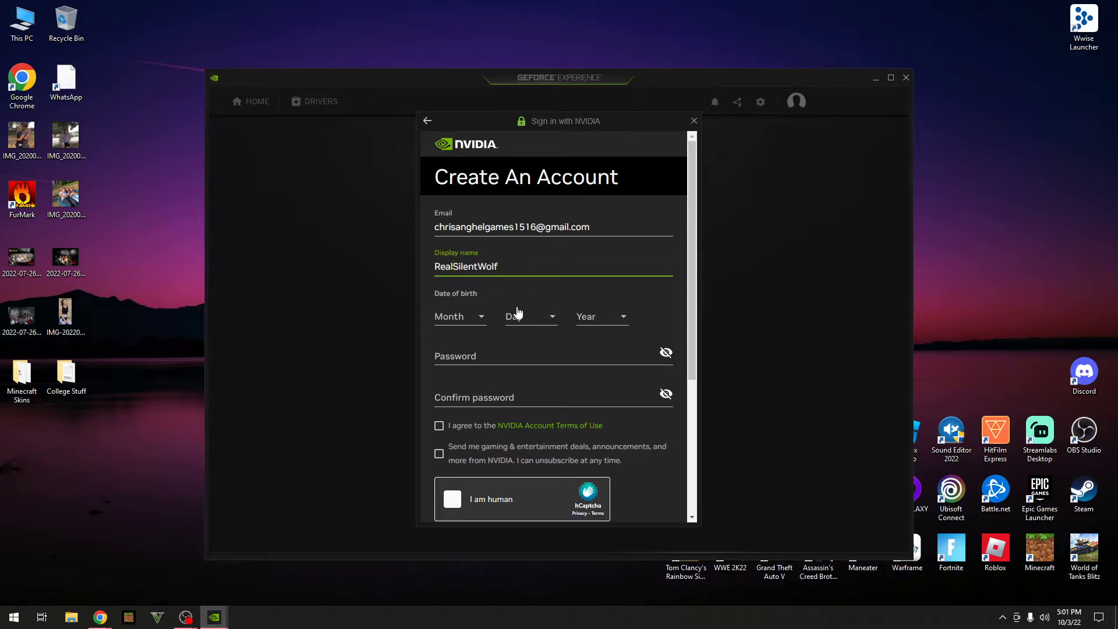
Step: Set the birth month to May and the birth day to 30
{"action": "left_click", "coordinate": [459, 321]}
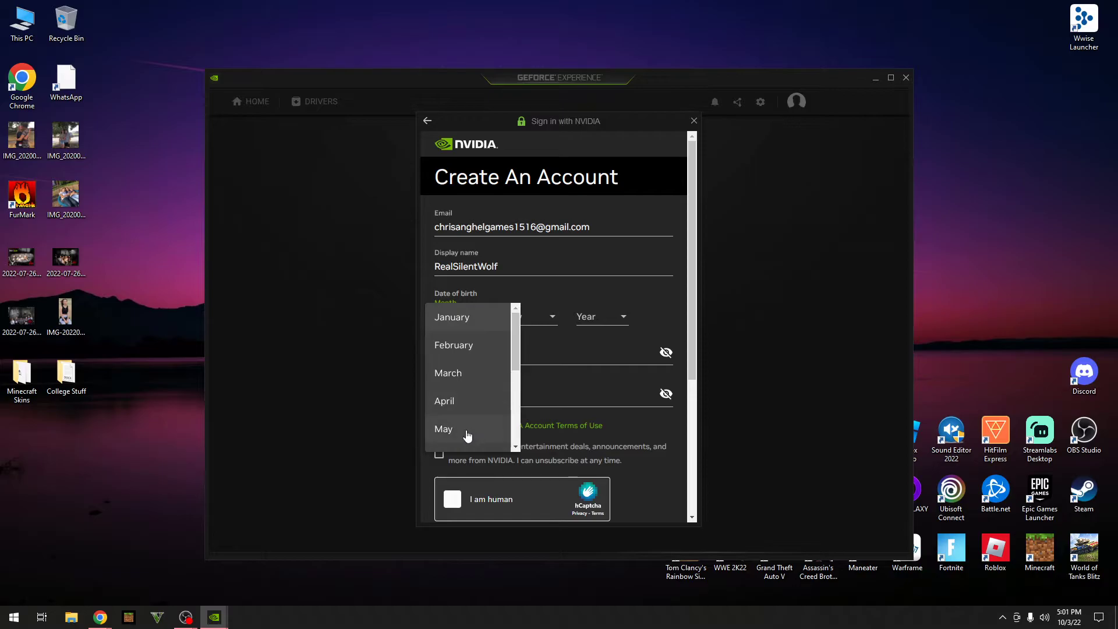
{"action": "left_click", "coordinate": [467, 435]}
{"action": "left_click", "coordinate": [548, 320]}
{"action": "scroll", "coordinate": [522, 415], "scroll_direction": "down", "scroll_amount": 8}
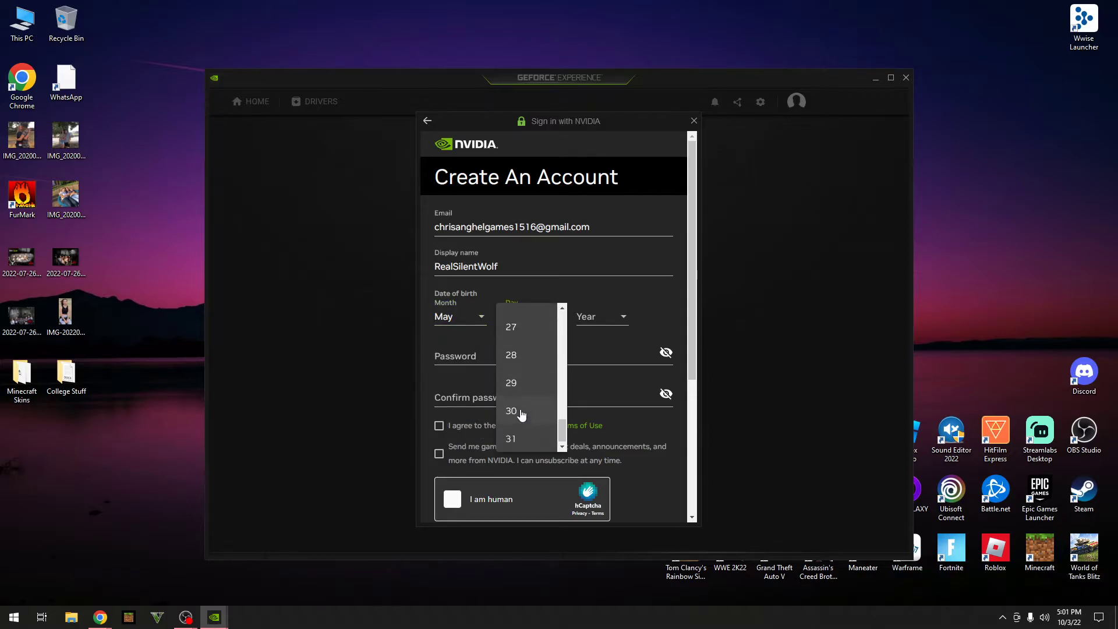
{"action": "scroll", "coordinate": [521, 402], "scroll_direction": "down", "scroll_amount": 3}
{"action": "scroll", "coordinate": [520, 386], "scroll_direction": "up", "scroll_amount": 1}
{"action": "left_click", "coordinate": [521, 317]}
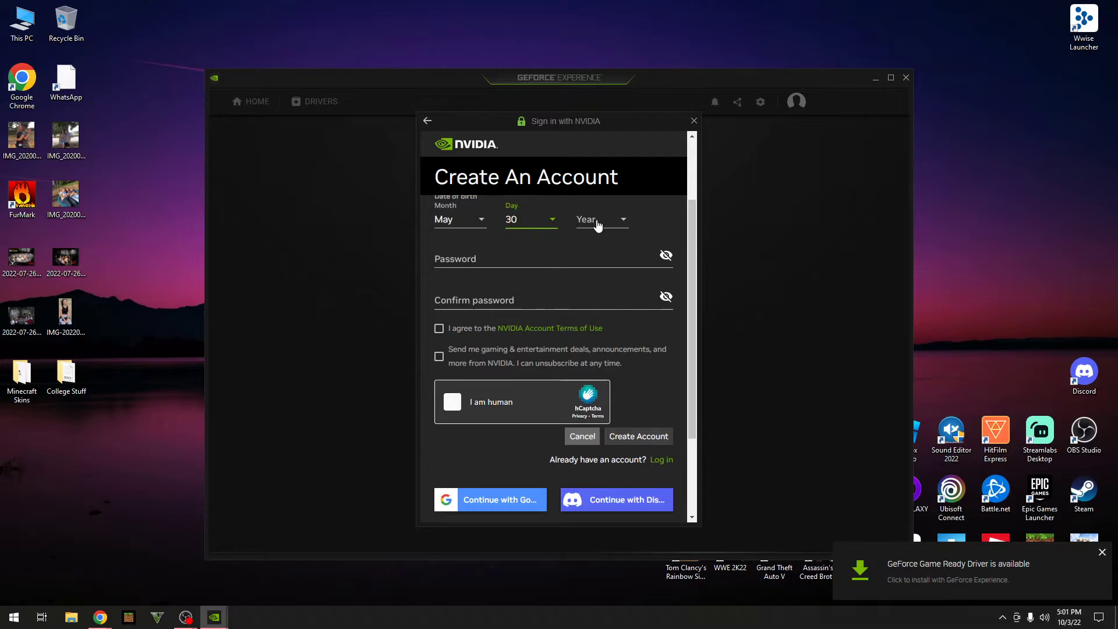
Step: Set the birth year to 2005
{"action": "left_click", "coordinate": [599, 224]}
{"action": "scroll", "coordinate": [594, 307], "scroll_direction": "down", "scroll_amount": 5}
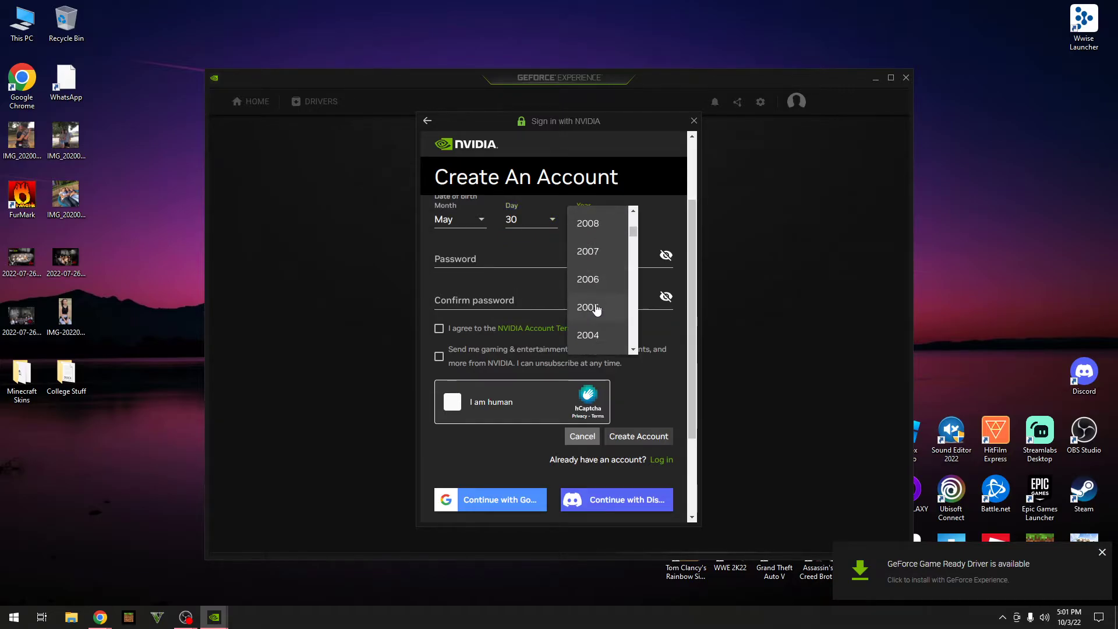
{"action": "left_click", "coordinate": [588, 307]}
{"action": "scroll", "coordinate": [553, 326], "scroll_direction": "up", "scroll_amount": 2}
Step: Enter a strong account password, replacing the initial too-short one
{"action": "left_click", "coordinate": [447, 357]}
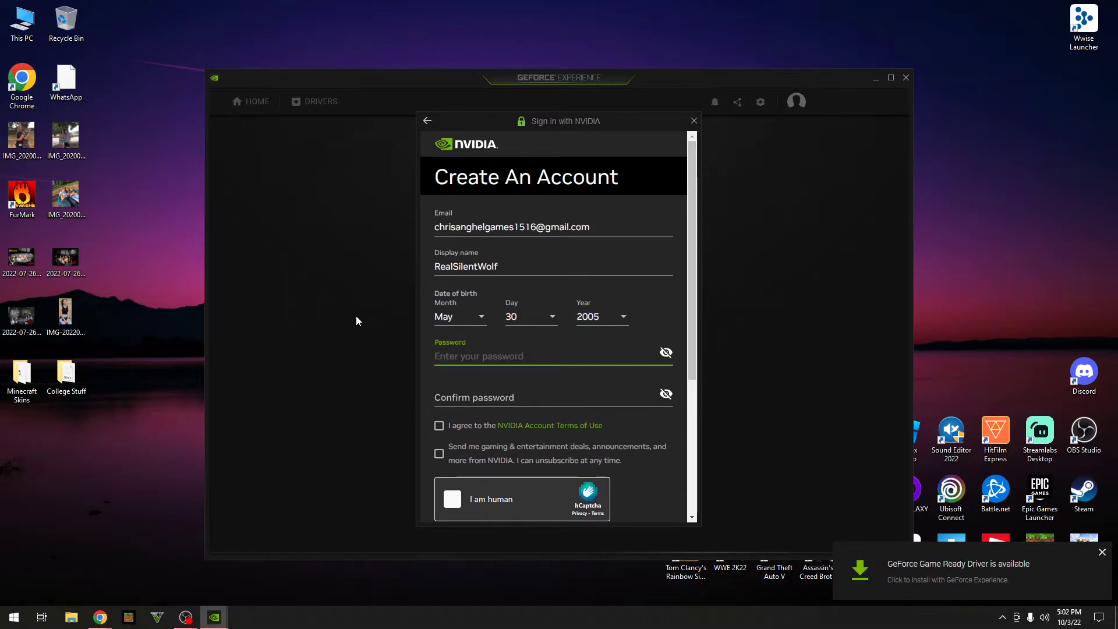
{"action": "type", "text": "•"}
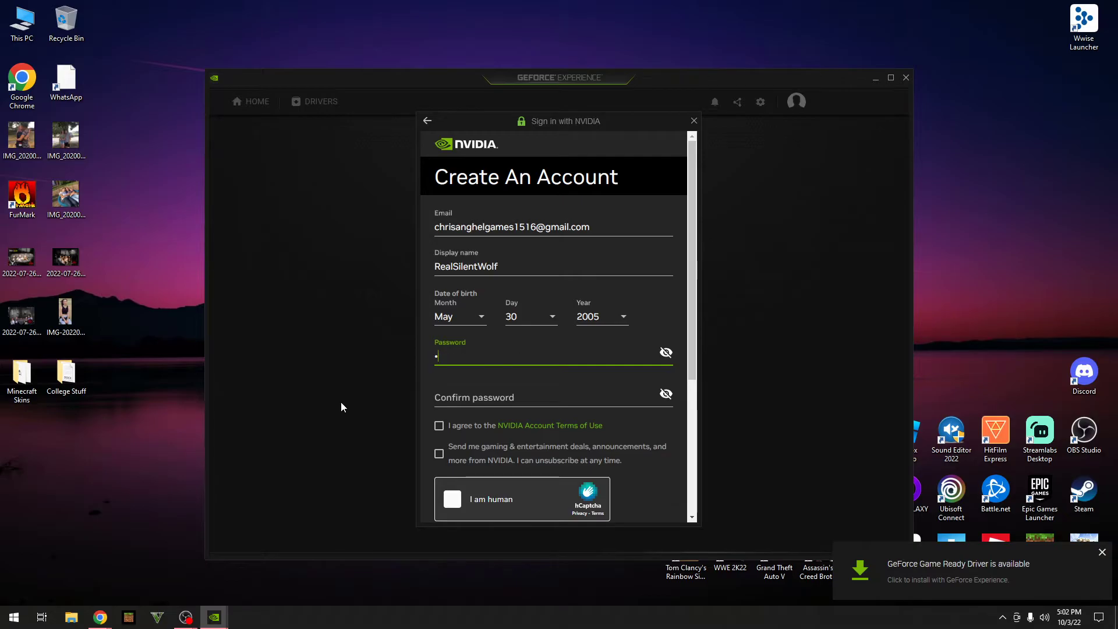
{"action": "type", "text": "••••"}
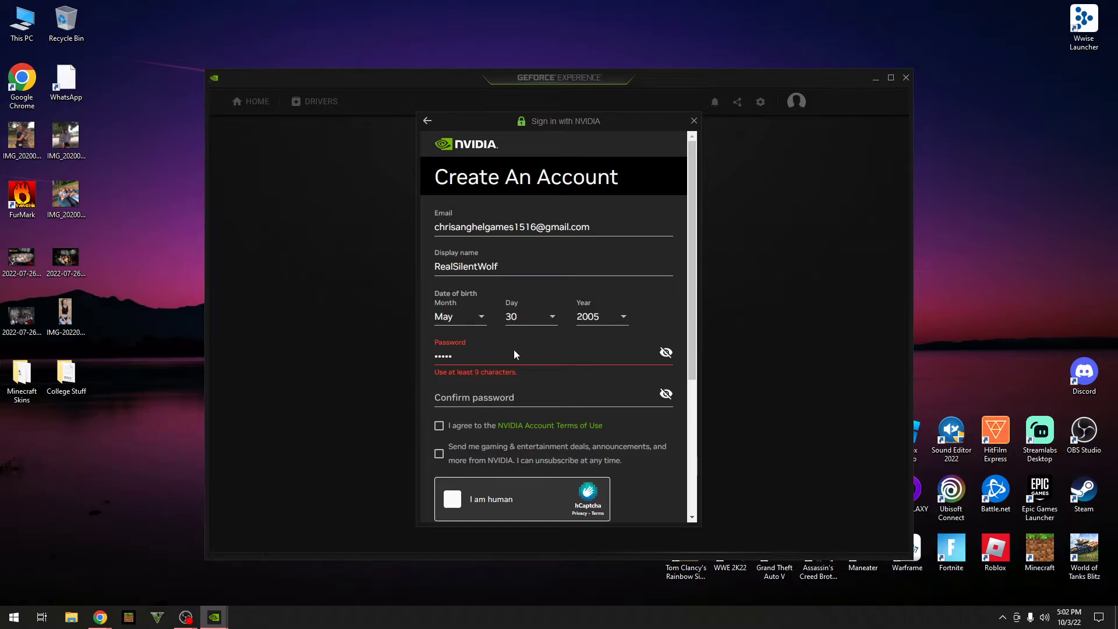
{"action": "left_click", "coordinate": [499, 361]}
{"action": "key", "text": "BackSpace"}
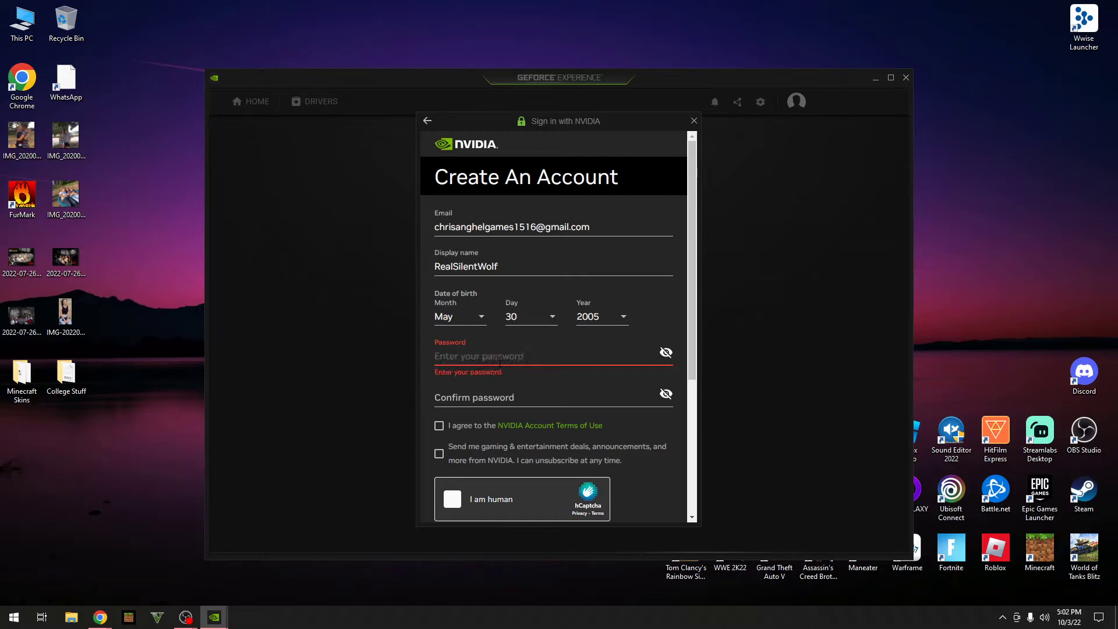
{"action": "type", "text": "•••••"}
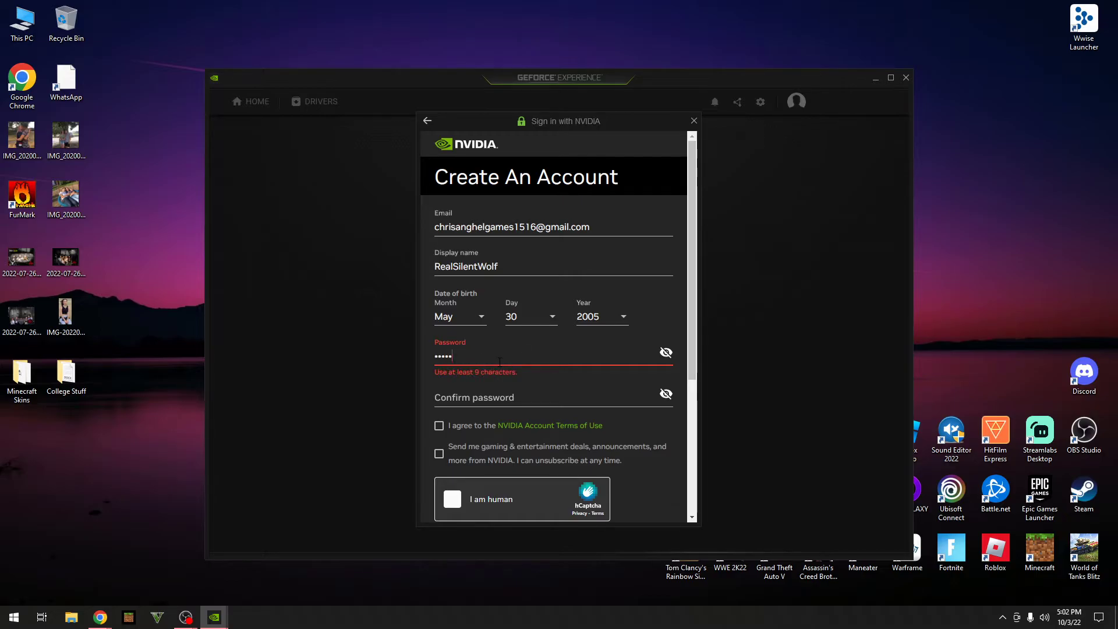
{"action": "type", "text": "•••••••"}
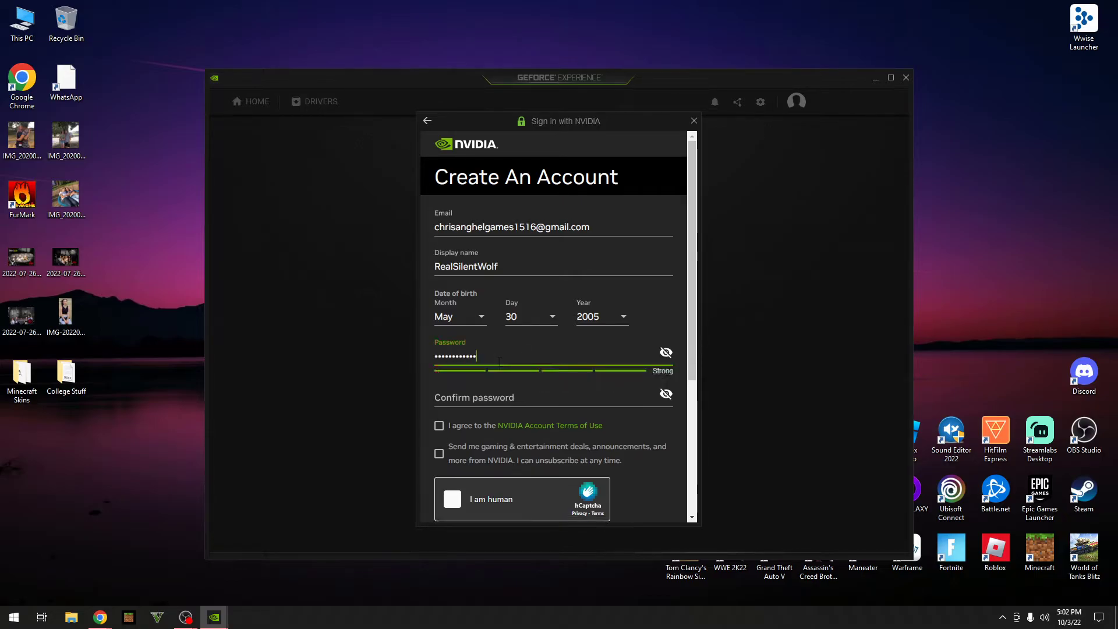
{"action": "type", "text": "•"}
Step: Enter a matching password confirmation and accept the NVIDIA Account Terms of Use
{"action": "key", "text": "ctrl+a"}
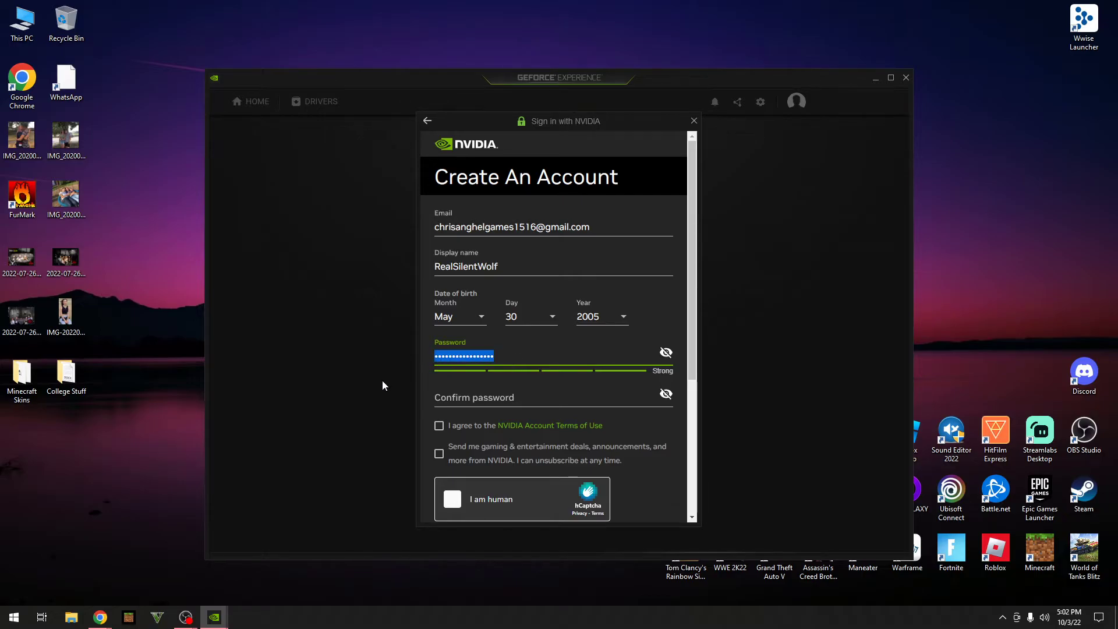
{"action": "key", "text": "Tab"}
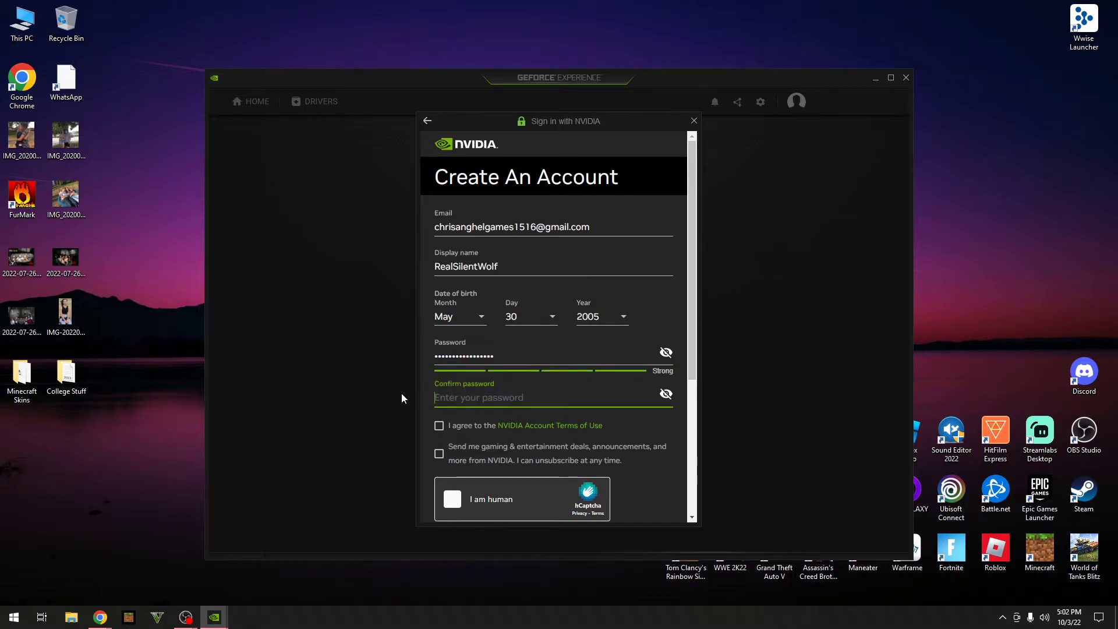
{"action": "key", "text": "ctrl+v"}
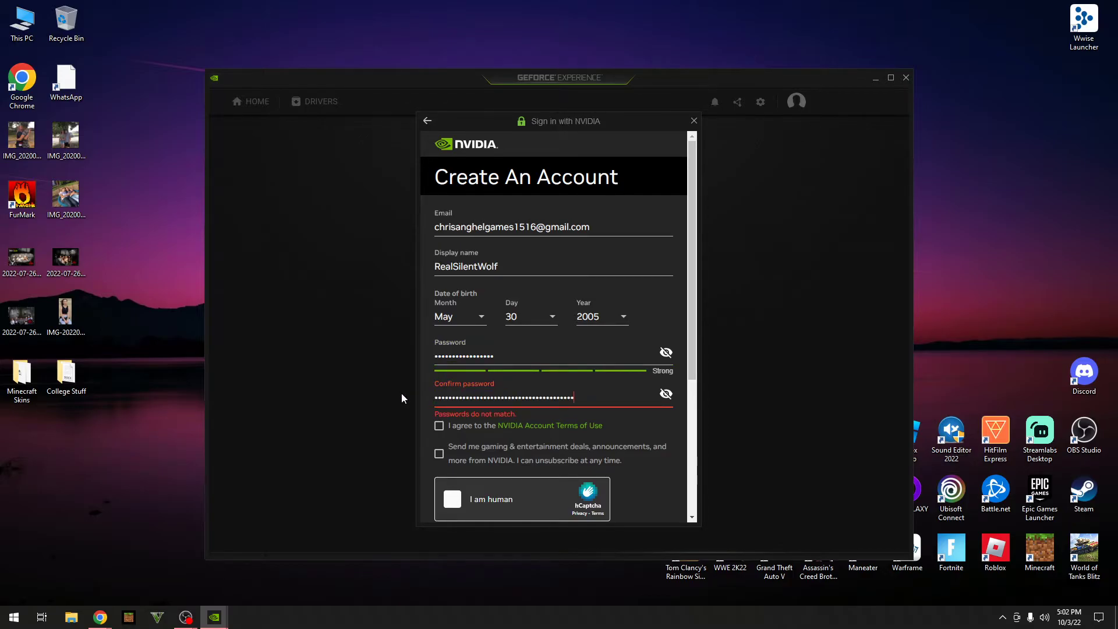
{"action": "key", "text": "BackSpace"}
{"action": "key", "text": "BackSpace"}
{"action": "key", "text": "BackSpace"}
{"action": "key", "text": "BackSpace"}
{"action": "key", "text": "BackSpace"}
{"action": "key", "text": "BackSpace"}
{"action": "key", "text": "BackSpace"}
{"action": "key", "text": "BackSpace"}
{"action": "key", "text": "BackSpace"}
{"action": "key", "text": "BackSpace"}
{"action": "key", "text": "BackSpace"}
{"action": "key", "text": "BackSpace"}
{"action": "key", "text": "BackSpace"}
{"action": "key", "text": "BackSpace"}
{"action": "key", "text": "BackSpace"}
{"action": "key", "text": "BackSpace"}
{"action": "key", "text": "BackSpace"}
{"action": "key", "text": "BackSpace"}
{"action": "key", "text": "BackSpace"}
{"action": "key", "text": "BackSpace"}
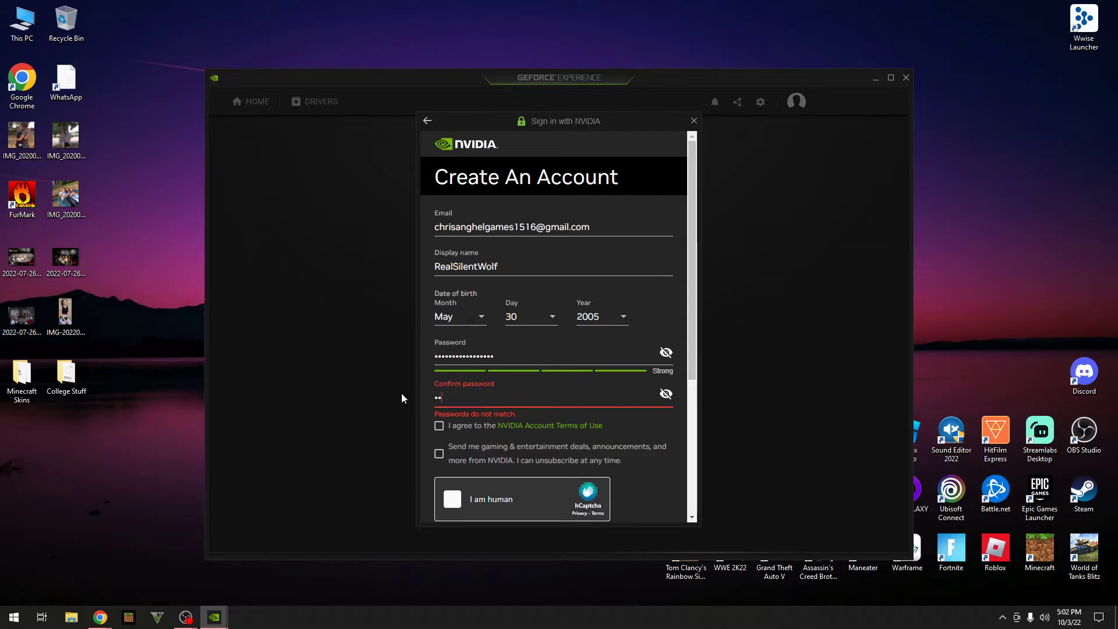
{"action": "key", "text": "BackSpace"}
{"action": "key", "text": "BackSpace"}
{"action": "left_click_drag", "start_coordinate": [507, 354], "coordinate": [367, 356]}
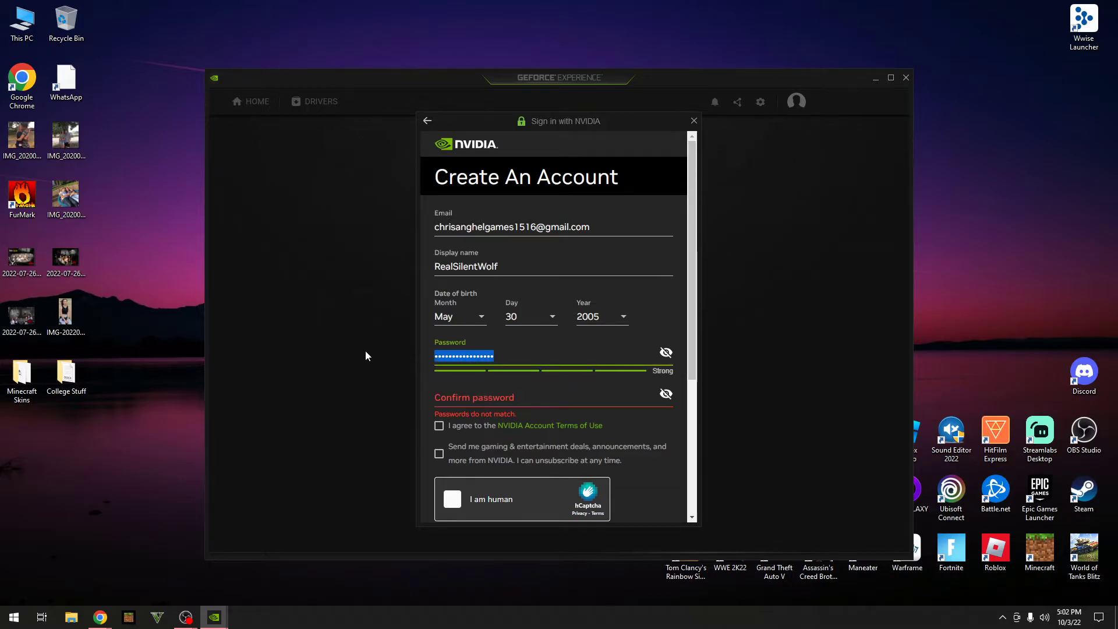
{"action": "left_click", "coordinate": [443, 397]}
{"action": "key", "text": "ctrl+v"}
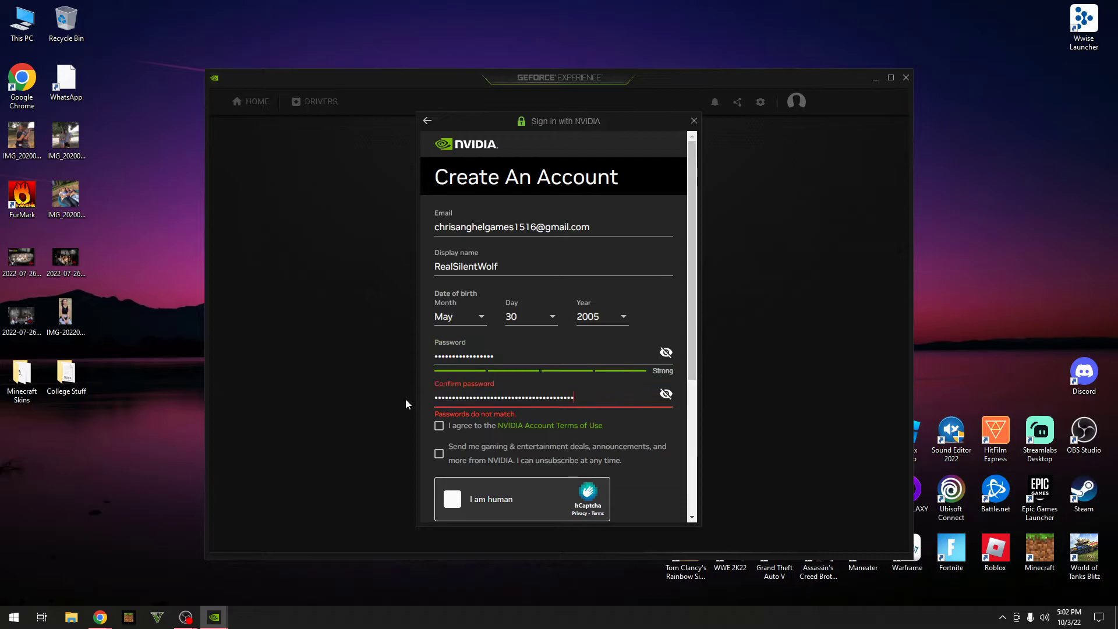
{"action": "left_click_drag", "start_coordinate": [573, 398], "coordinate": [309, 387]}
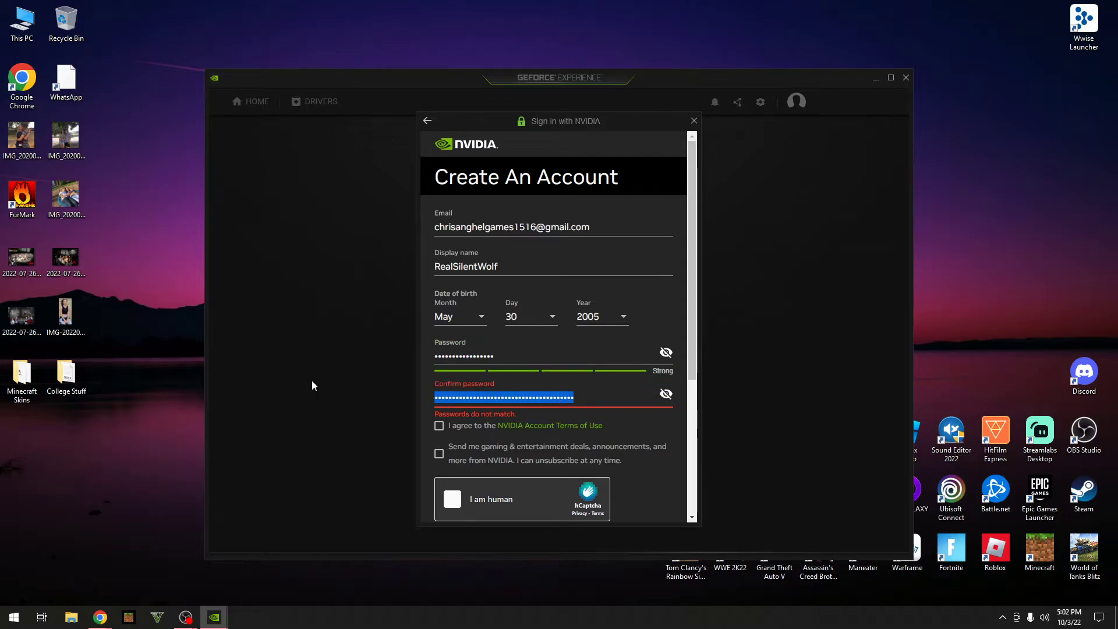
{"action": "key", "text": "BackSpace"}
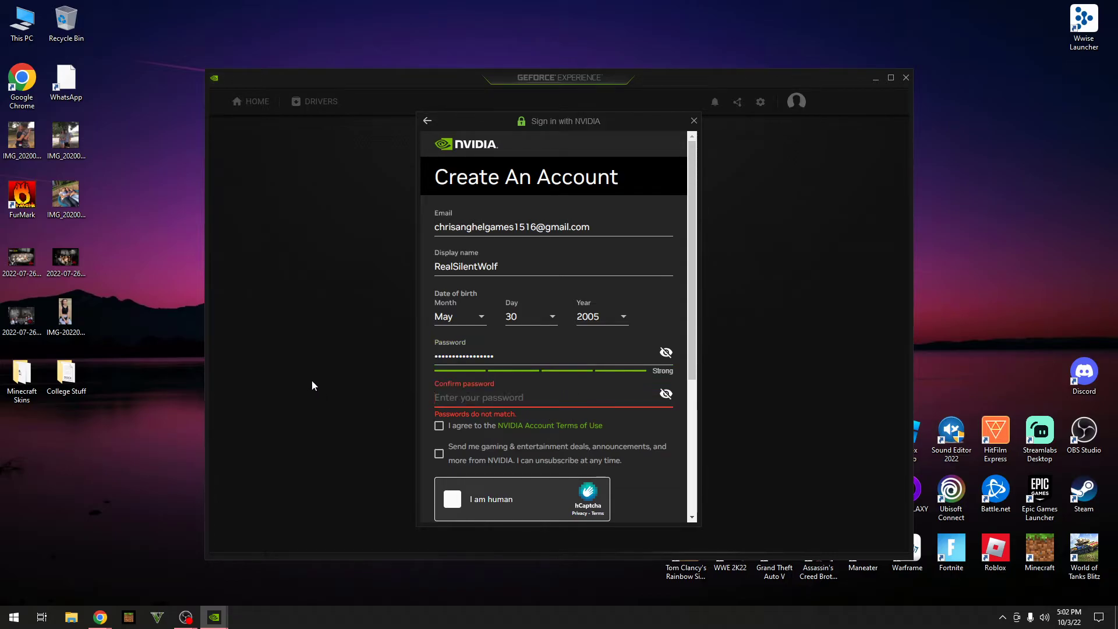
{"action": "type", "text": "•••••"}
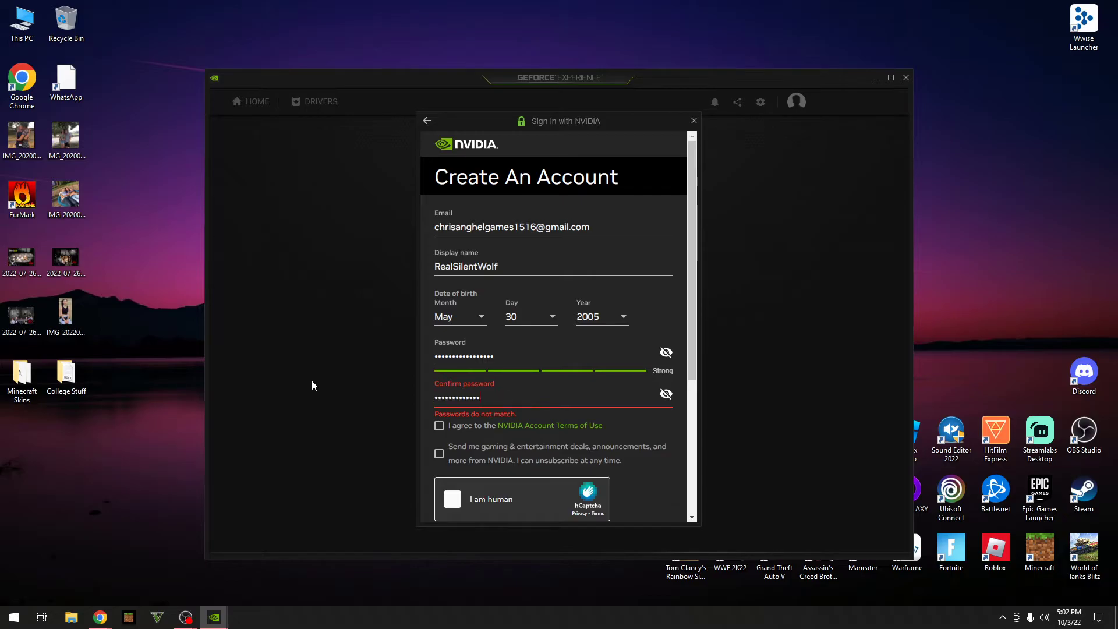
{"action": "type", "text": "•••"}
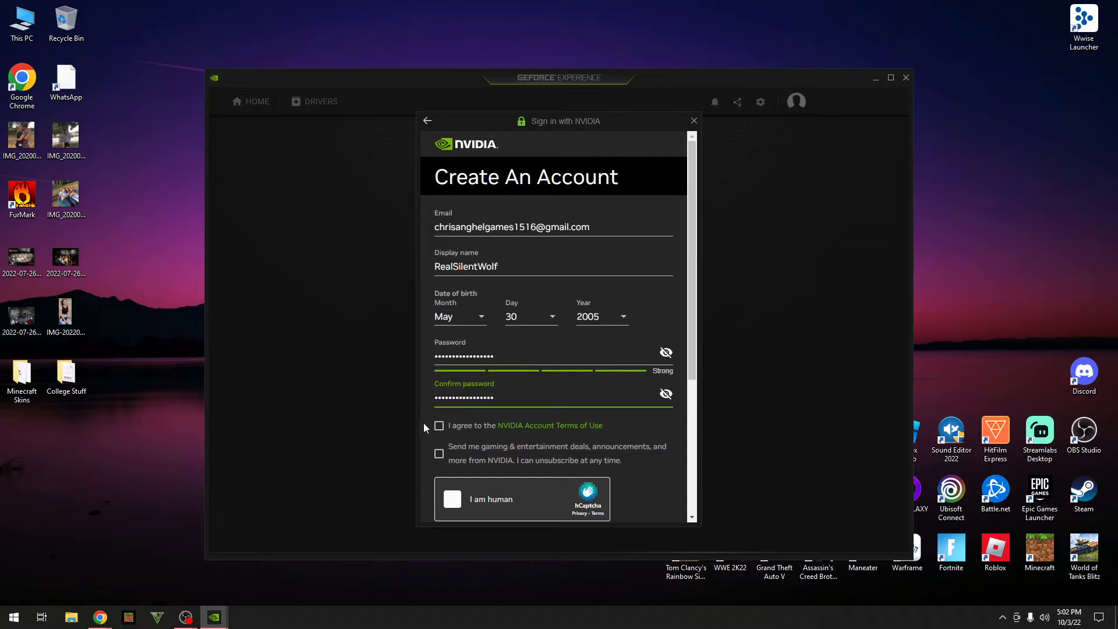
{"action": "left_click", "coordinate": [438, 428]}
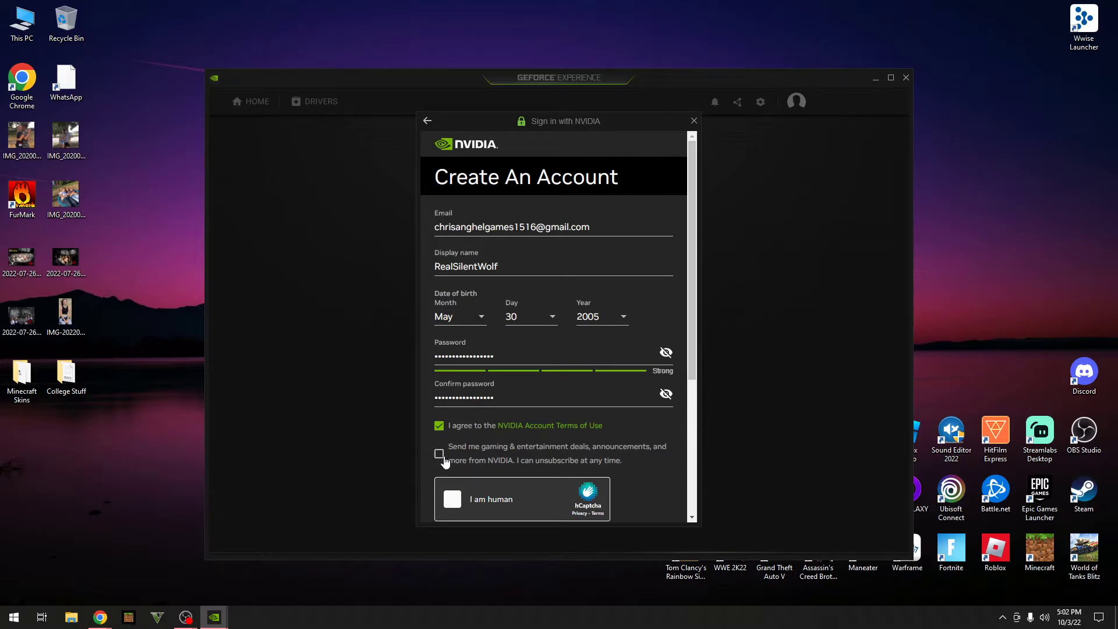
{"action": "scroll", "coordinate": [475, 484], "scroll_direction": "down", "scroll_amount": 2}
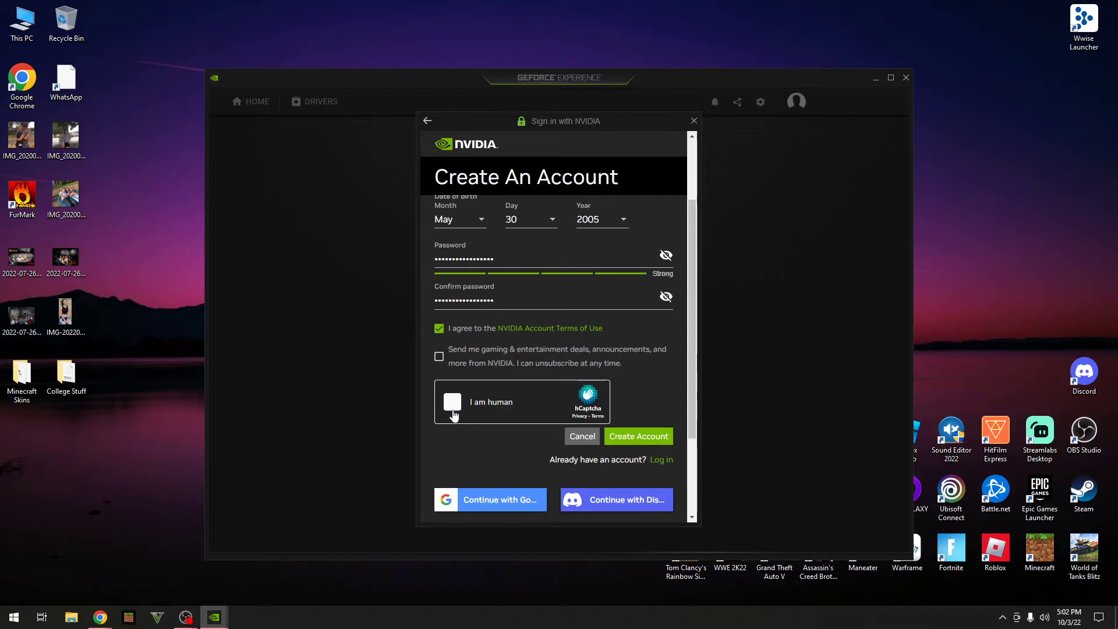
Step: Solve the hCaptcha by selecting horses with white legs across two rounds, then verify
{"action": "left_click", "coordinate": [453, 406]}
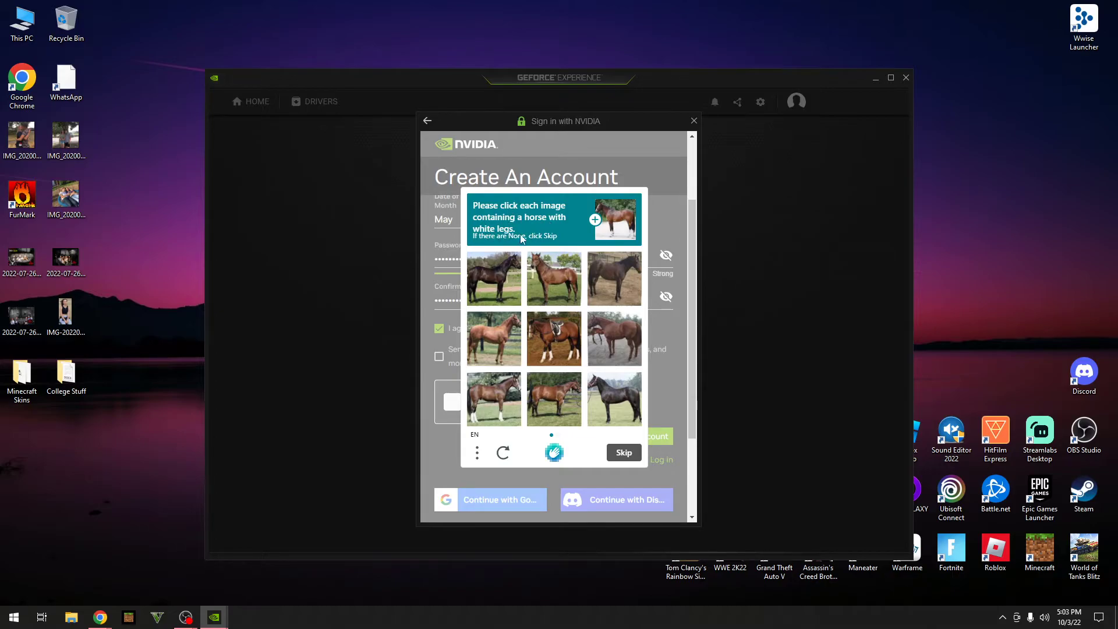
{"action": "left_click", "coordinate": [491, 414]}
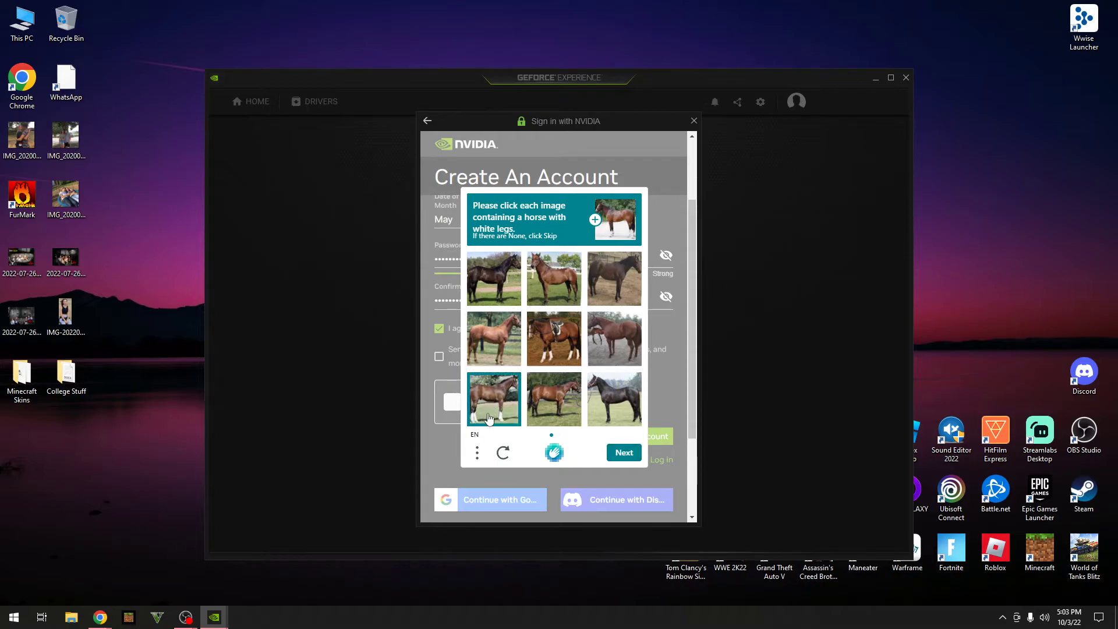
{"action": "left_click", "coordinate": [556, 332]}
{"action": "left_click", "coordinate": [617, 460]}
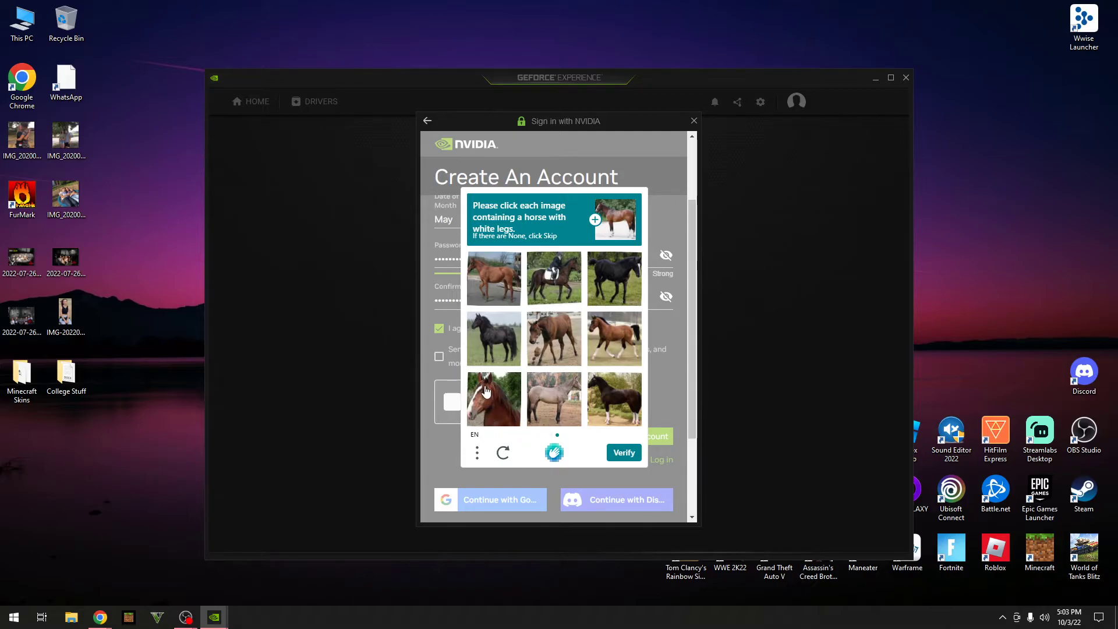
{"action": "left_click", "coordinate": [617, 342]}
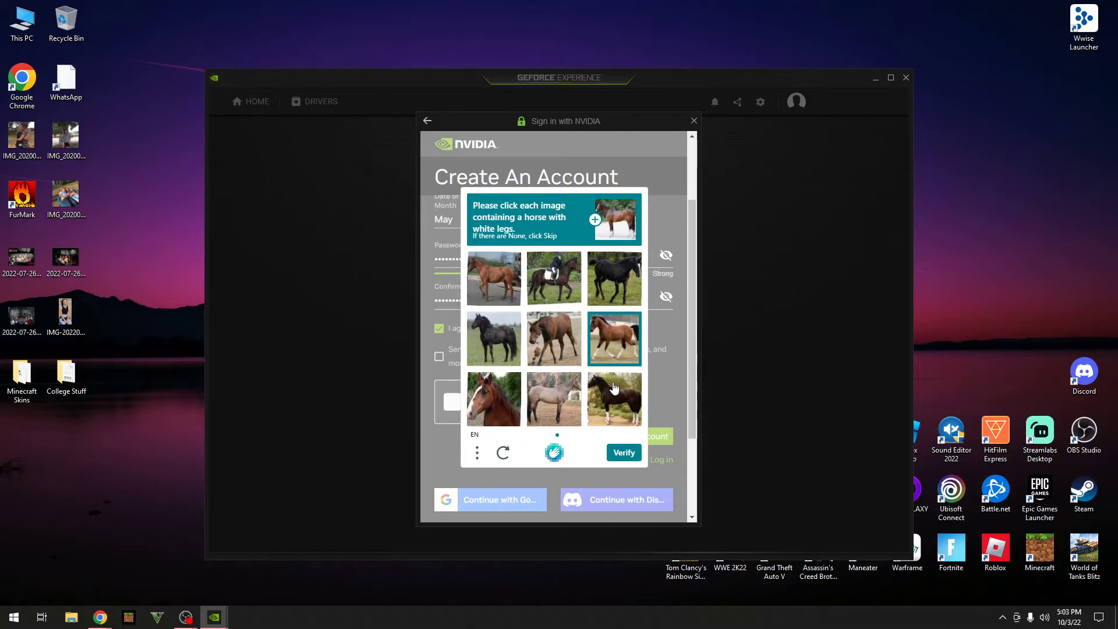
{"action": "left_click", "coordinate": [615, 390]}
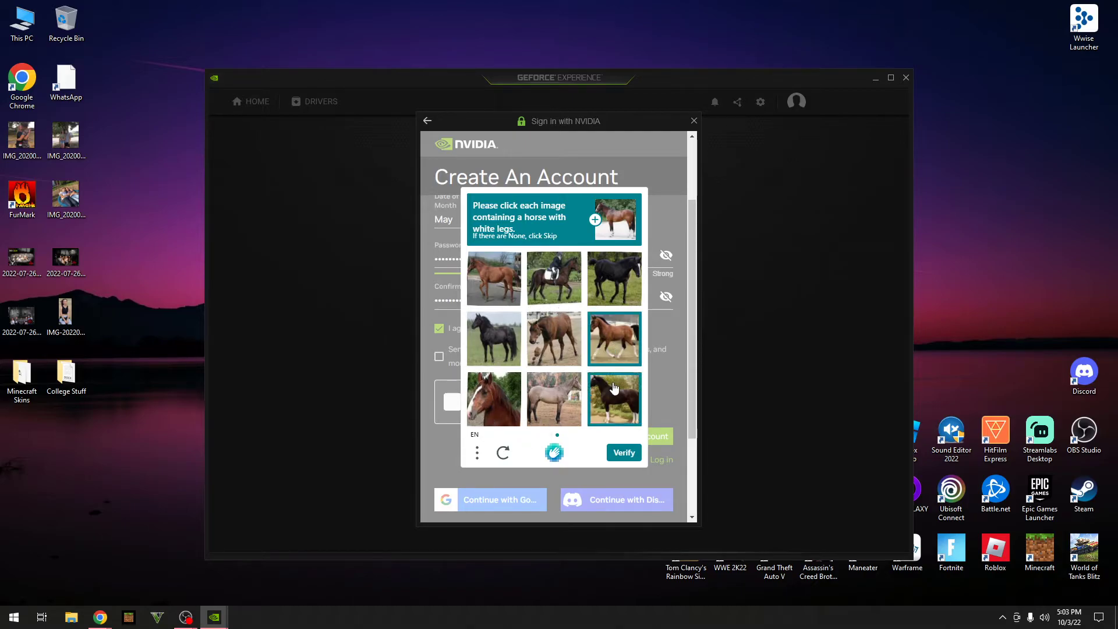
{"action": "left_click", "coordinate": [624, 455]}
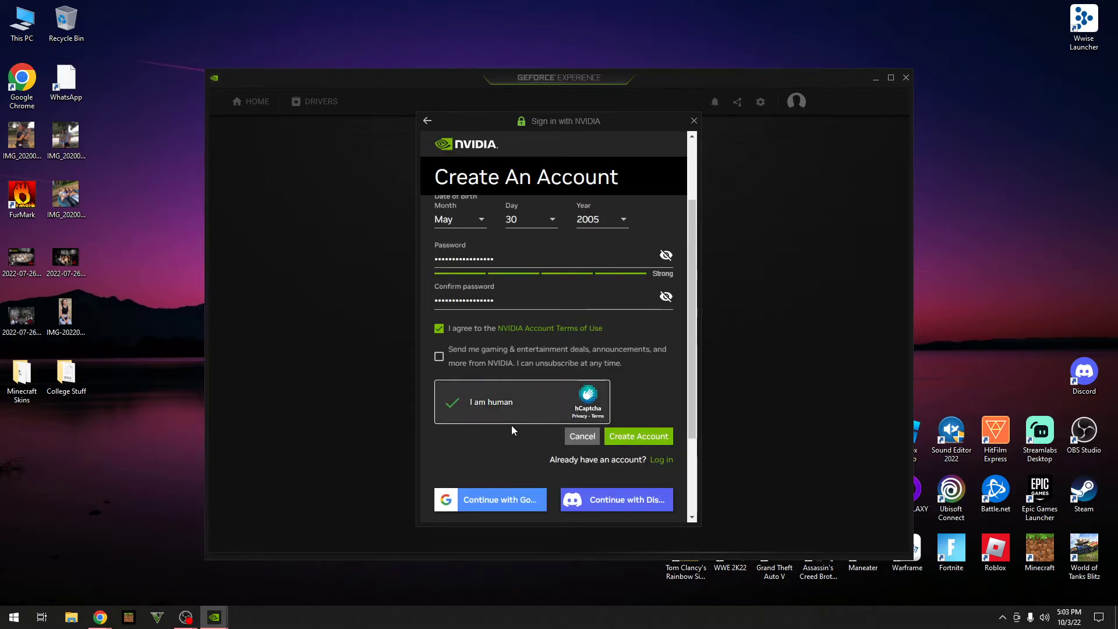
Step: Submit the new NVIDIA account, opting in to error-log sharing and personalised game recommendations
{"action": "left_click", "coordinate": [630, 441]}
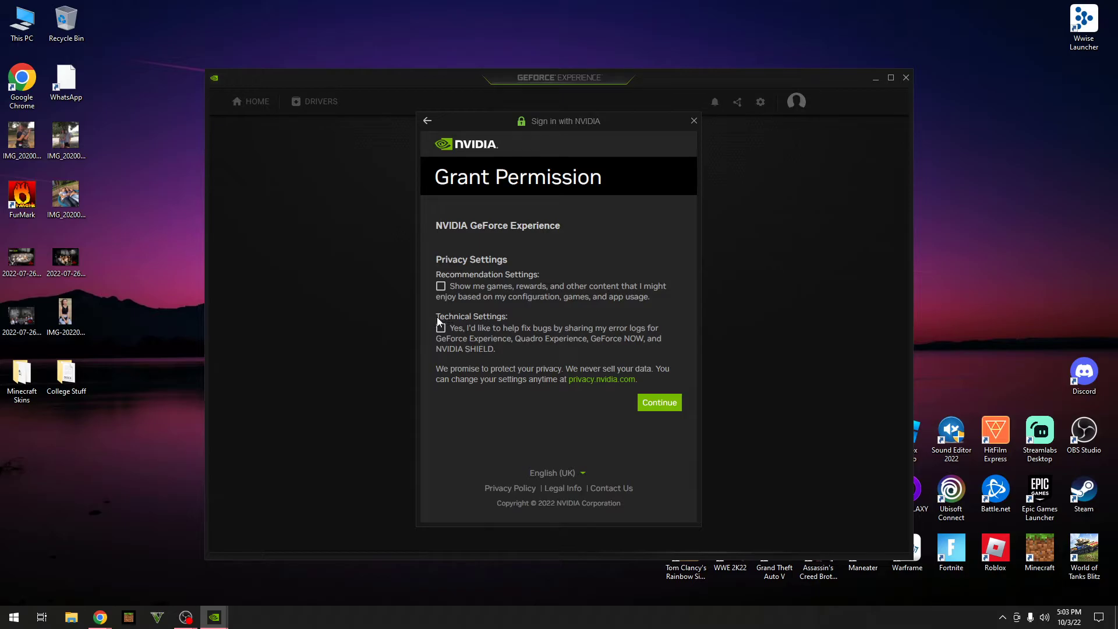
{"action": "left_click", "coordinate": [439, 296]}
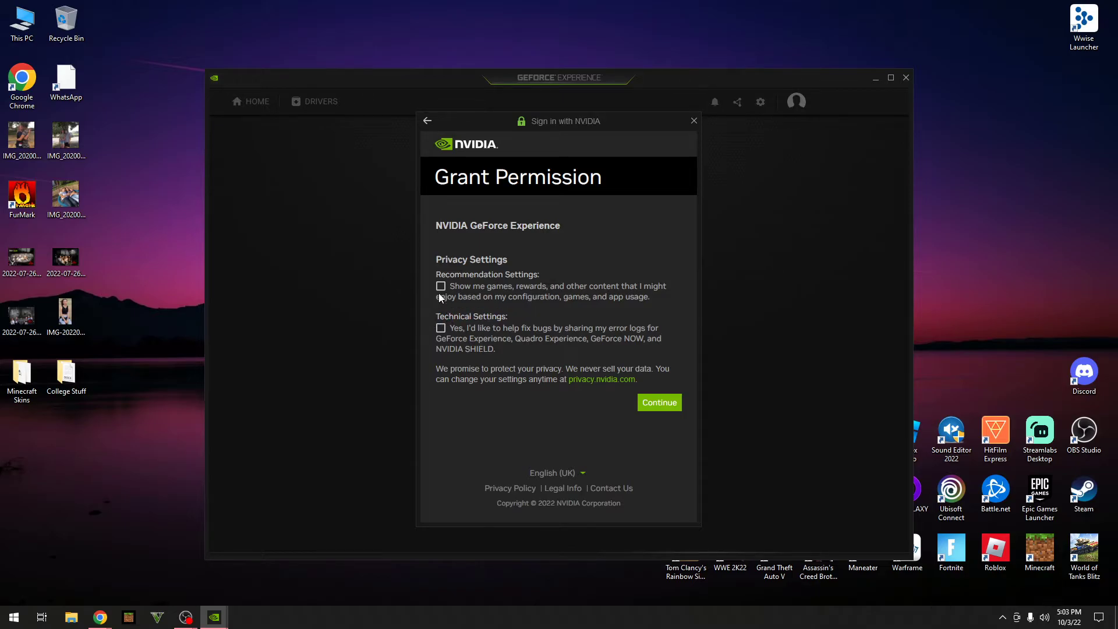
{"action": "left_click", "coordinate": [439, 338]}
{"action": "left_click", "coordinate": [440, 291]}
{"action": "left_click", "coordinate": [441, 293]}
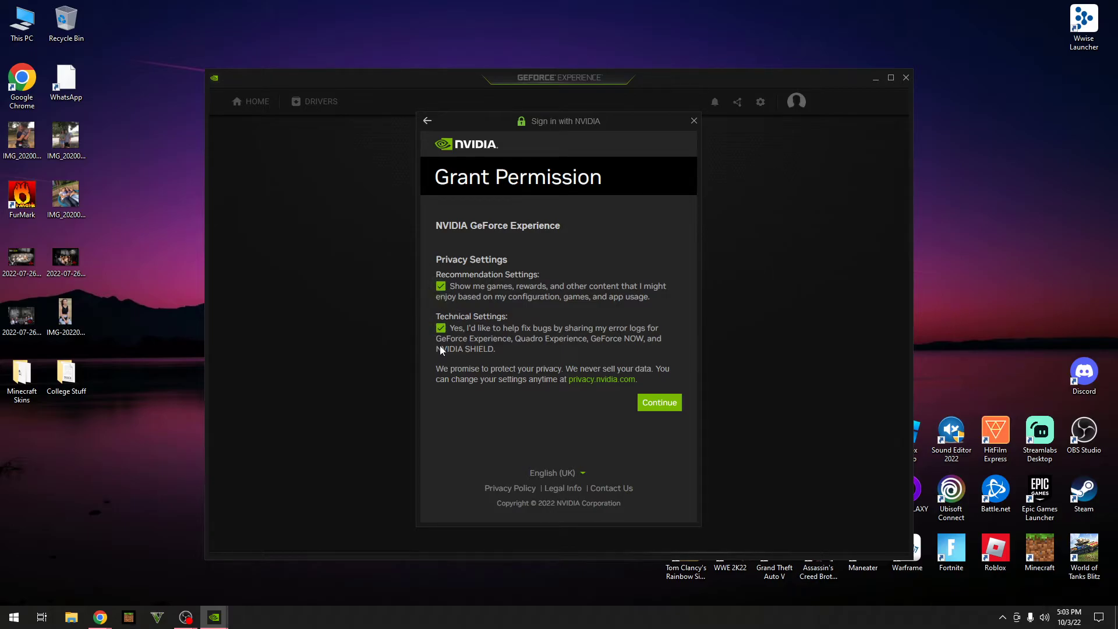
{"action": "left_click", "coordinate": [661, 403]}
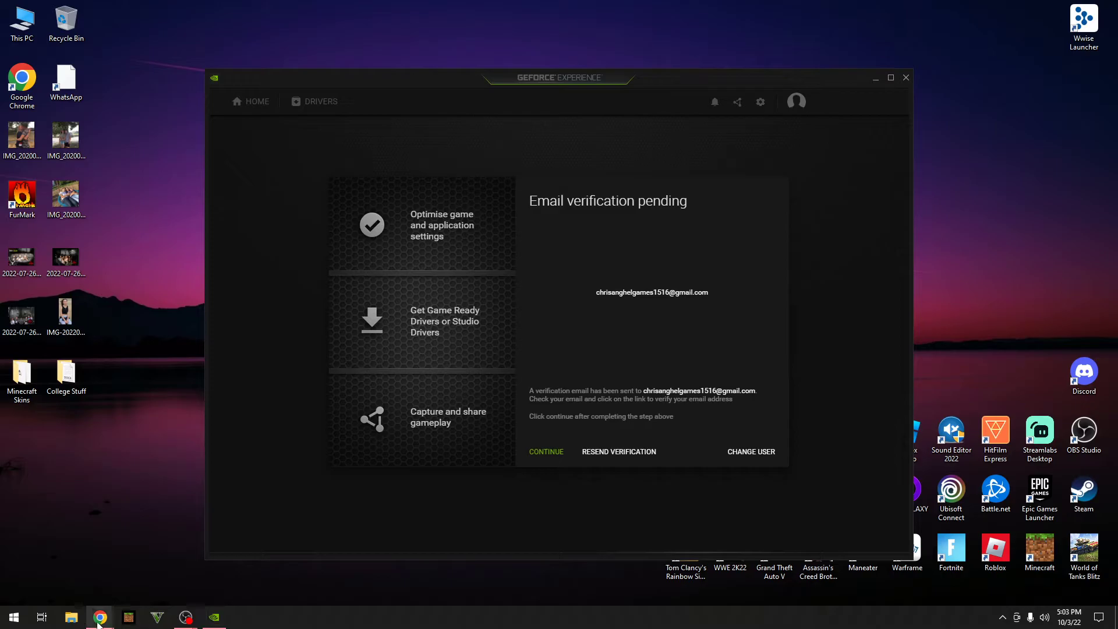
Step: Verify the email address from NVIDIA's Gmail message, then close the Inbox tab and Chrome
{"action": "mouse_move", "coordinate": [99, 621]}
{"action": "left_click", "coordinate": [129, 553]}
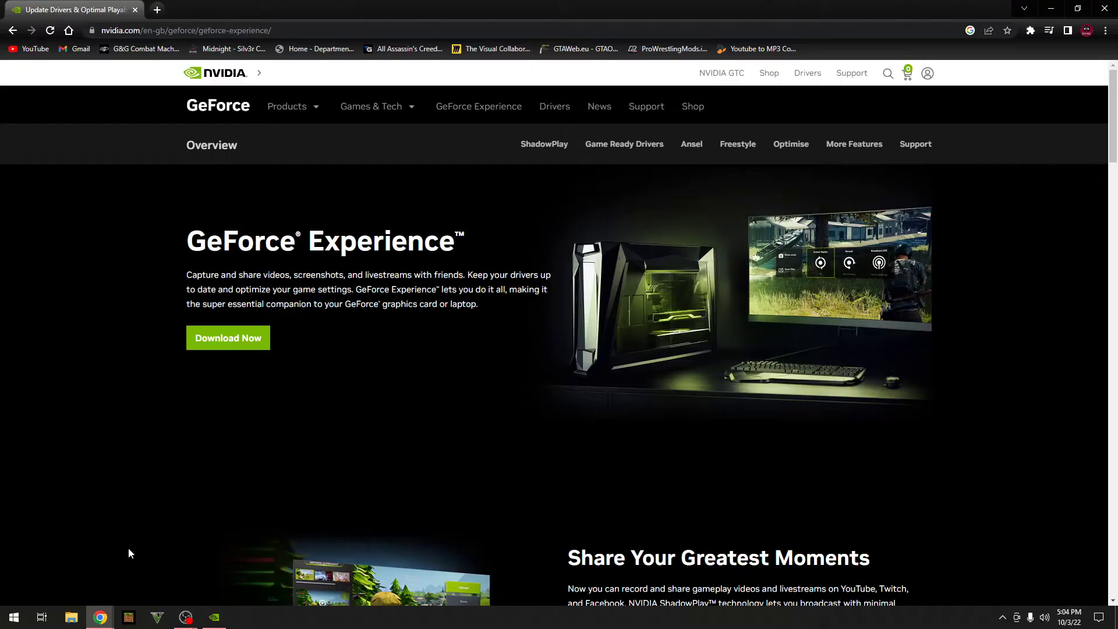
{"action": "left_click", "coordinate": [289, 30]}
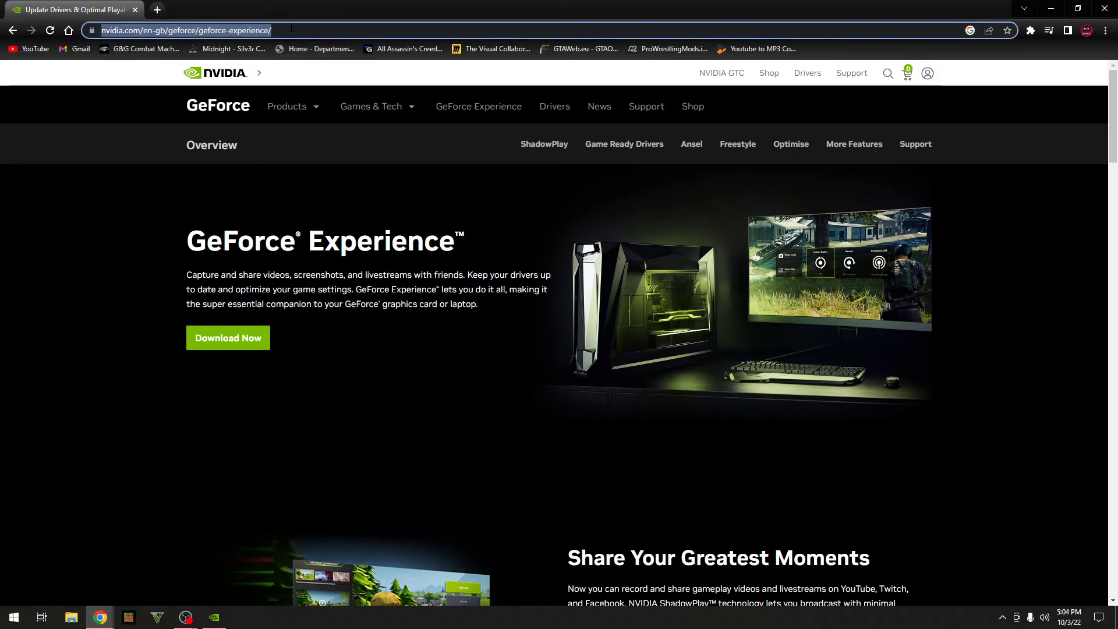
{"action": "key", "text": "alt+Tab"}
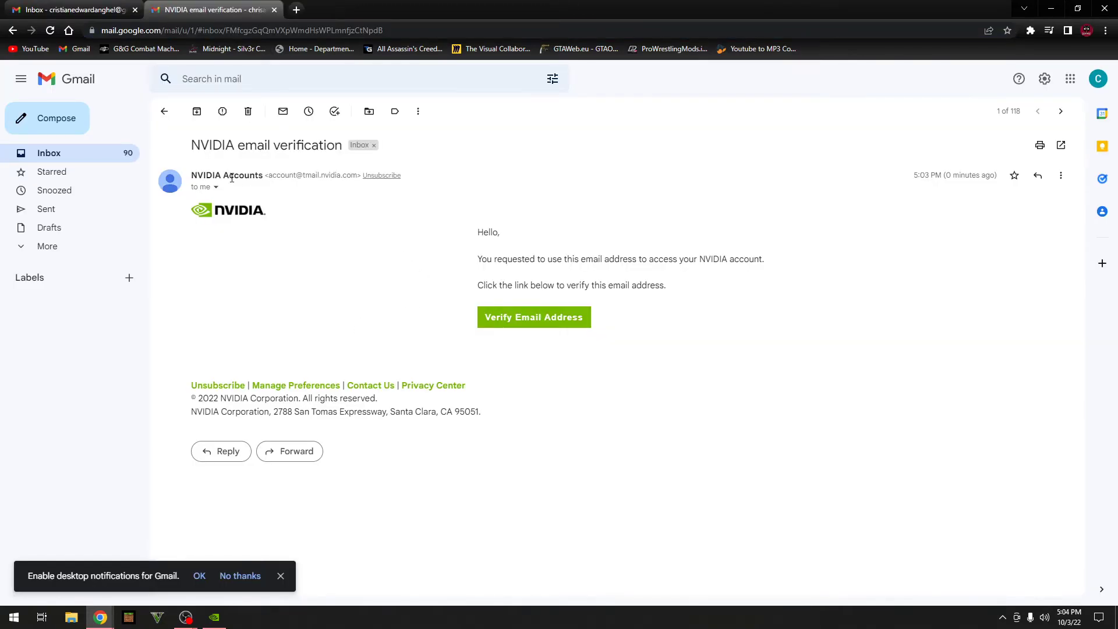
{"action": "left_click_drag", "start_coordinate": [190, 149], "coordinate": [260, 177]}
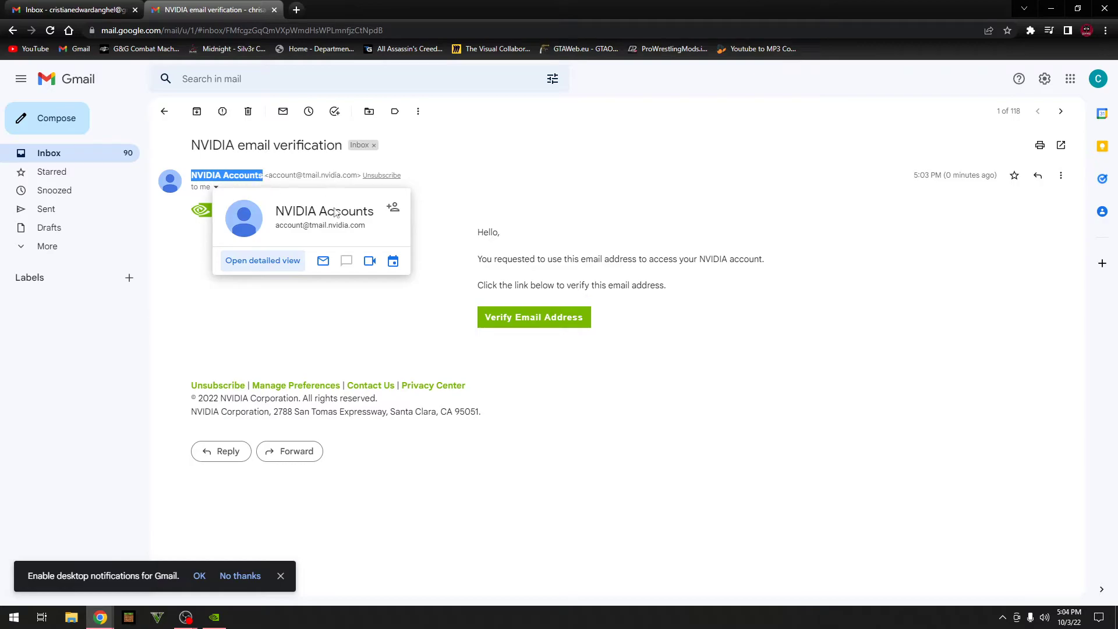
{"action": "left_click", "coordinate": [389, 289]}
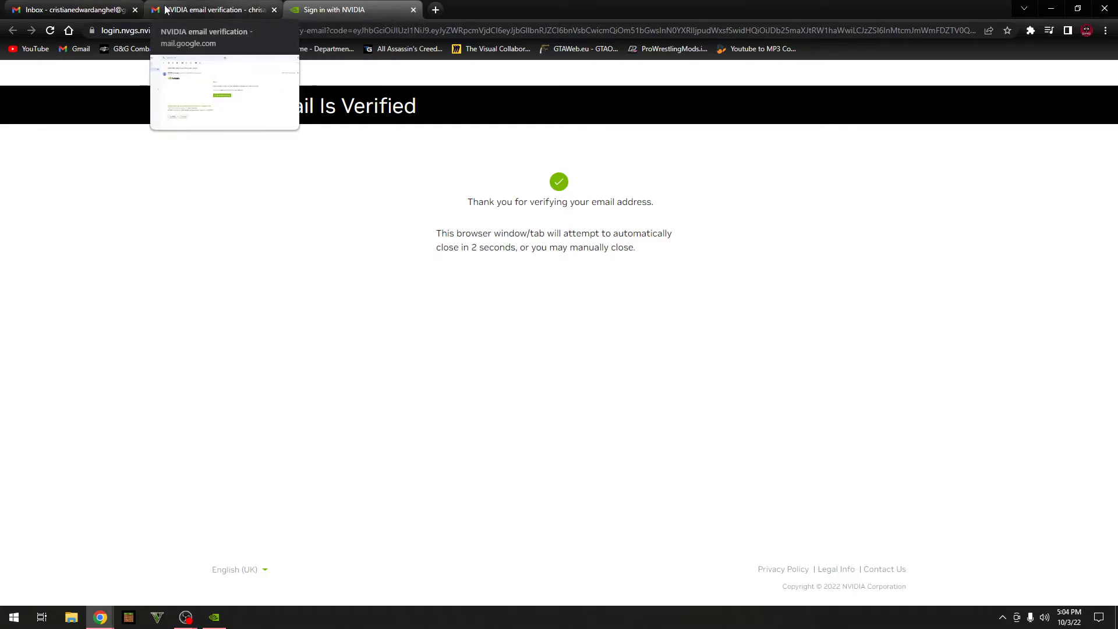
{"action": "left_click", "coordinate": [136, 10]}
{"action": "left_click", "coordinate": [135, 11]}
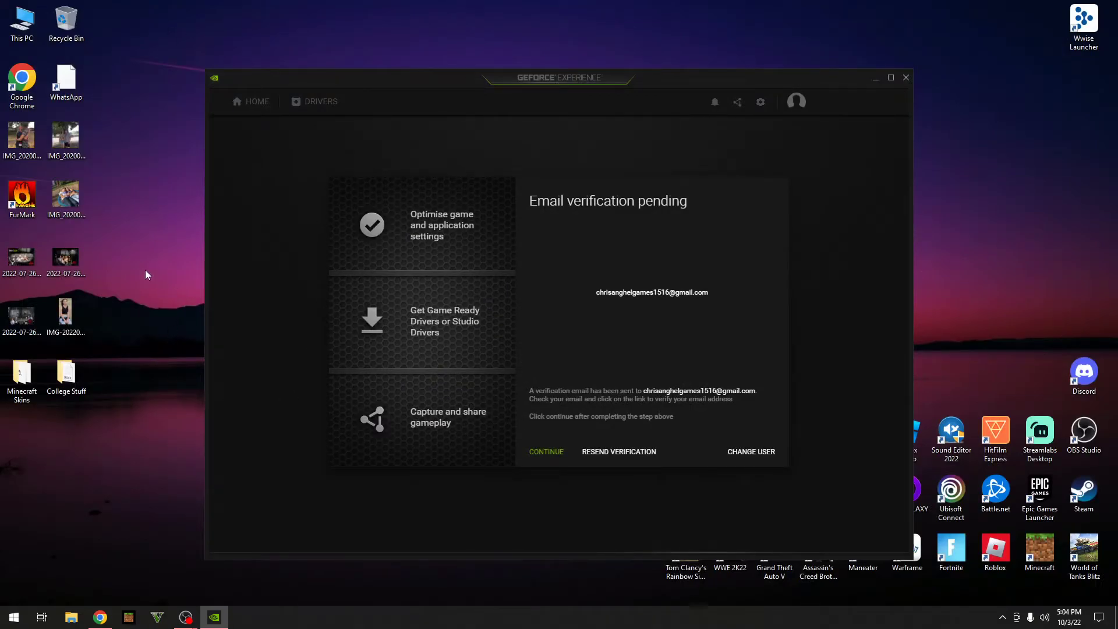
Step: Confirm the email verification and skip the welcome tour to reveal the nine scanned games
{"action": "left_click", "coordinate": [548, 455]}
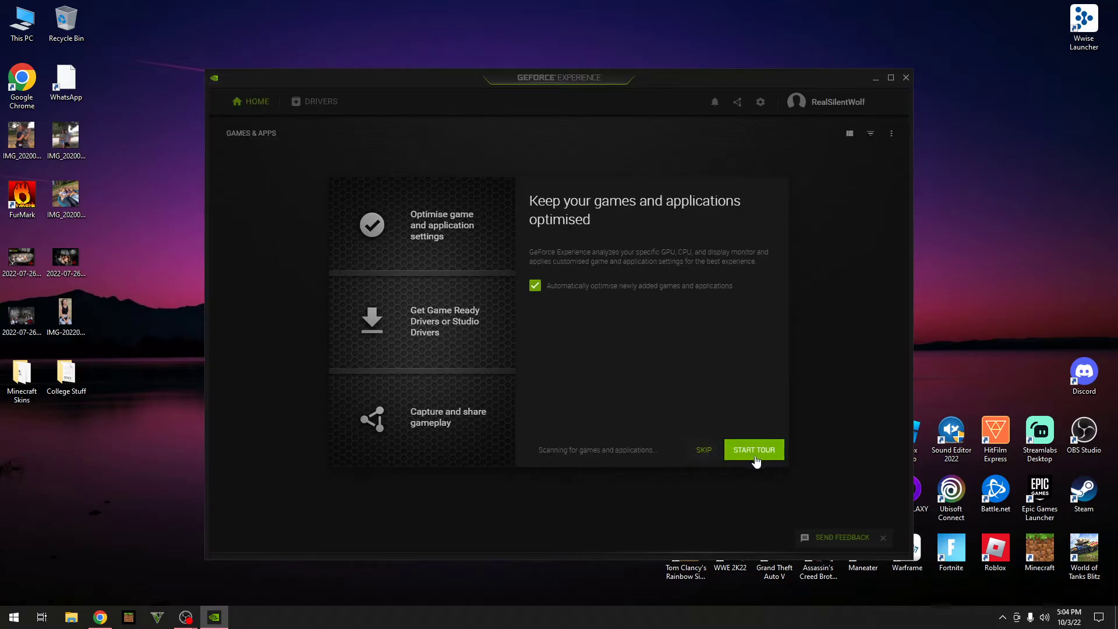
{"action": "left_click", "coordinate": [701, 453]}
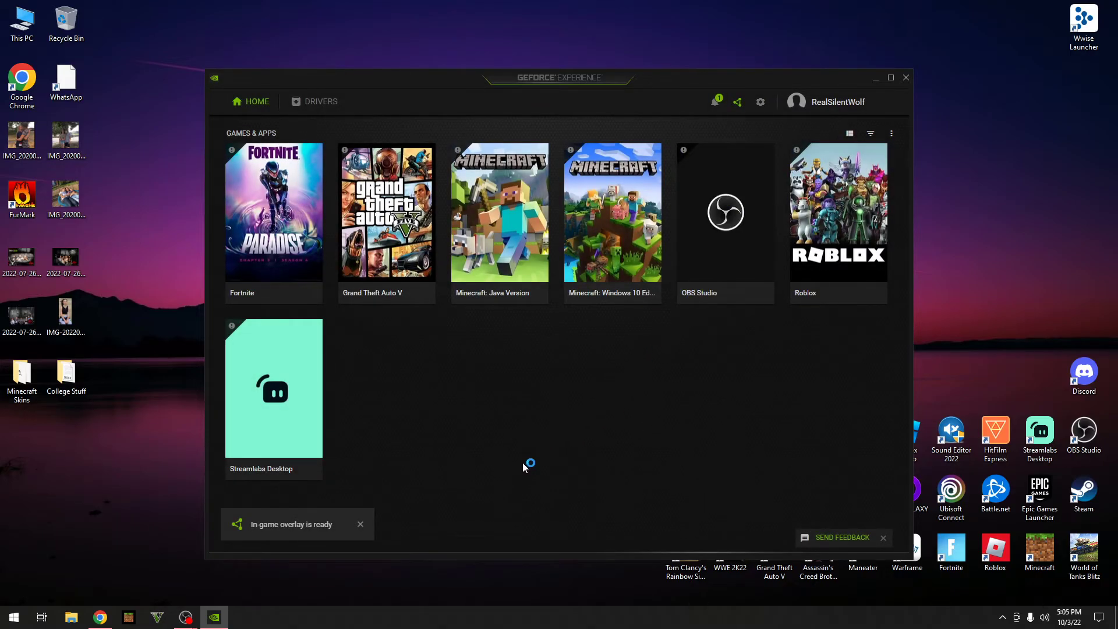
{"action": "mouse_move", "coordinate": [279, 194]}
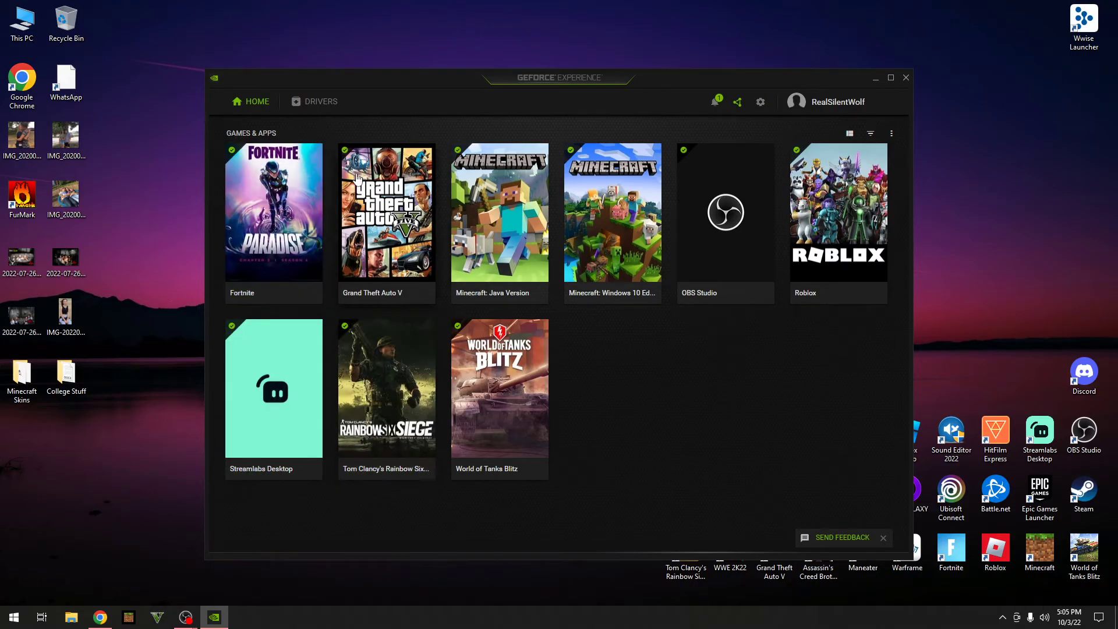
Step: On the Drivers page, download Game Ready Driver 517.48 and review the driver type preference
{"action": "left_click", "coordinate": [318, 105]}
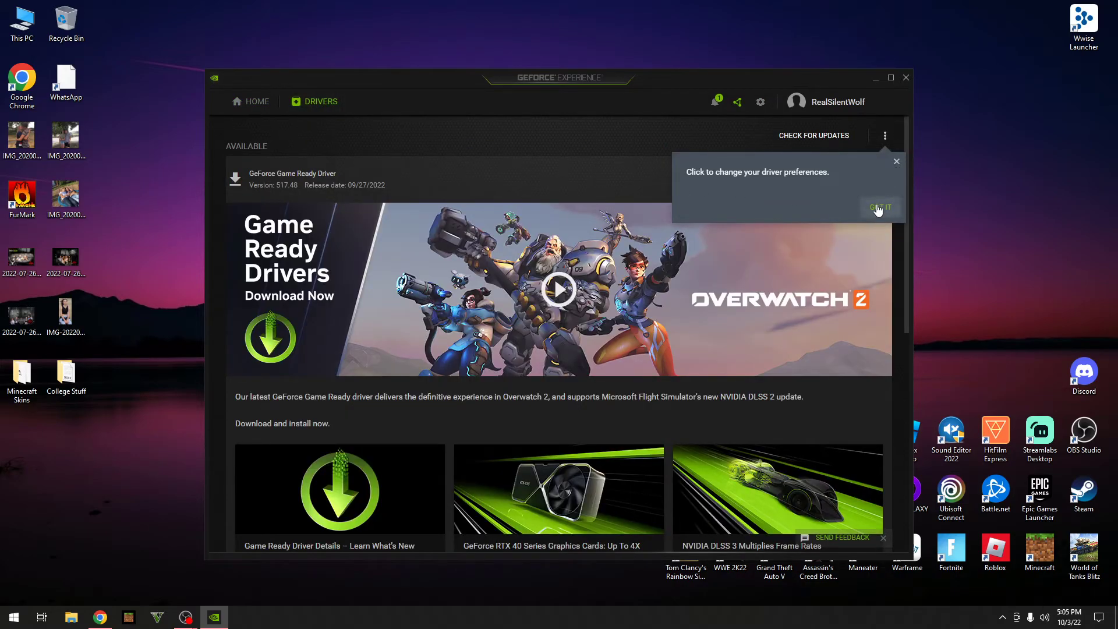
{"action": "left_click", "coordinate": [897, 162]}
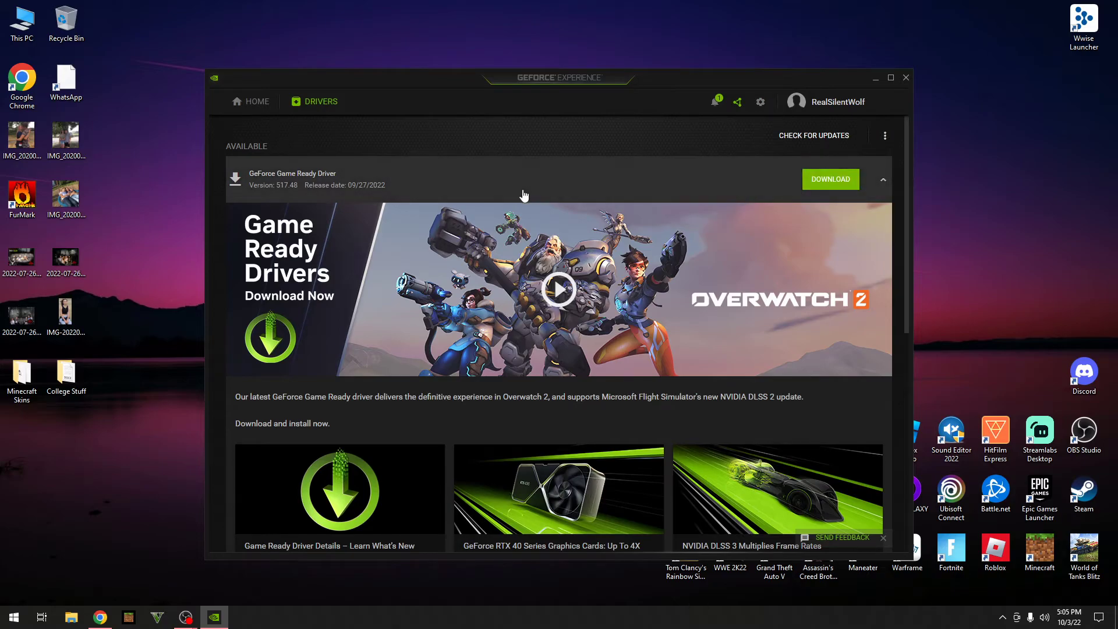
{"action": "left_click", "coordinate": [252, 101]}
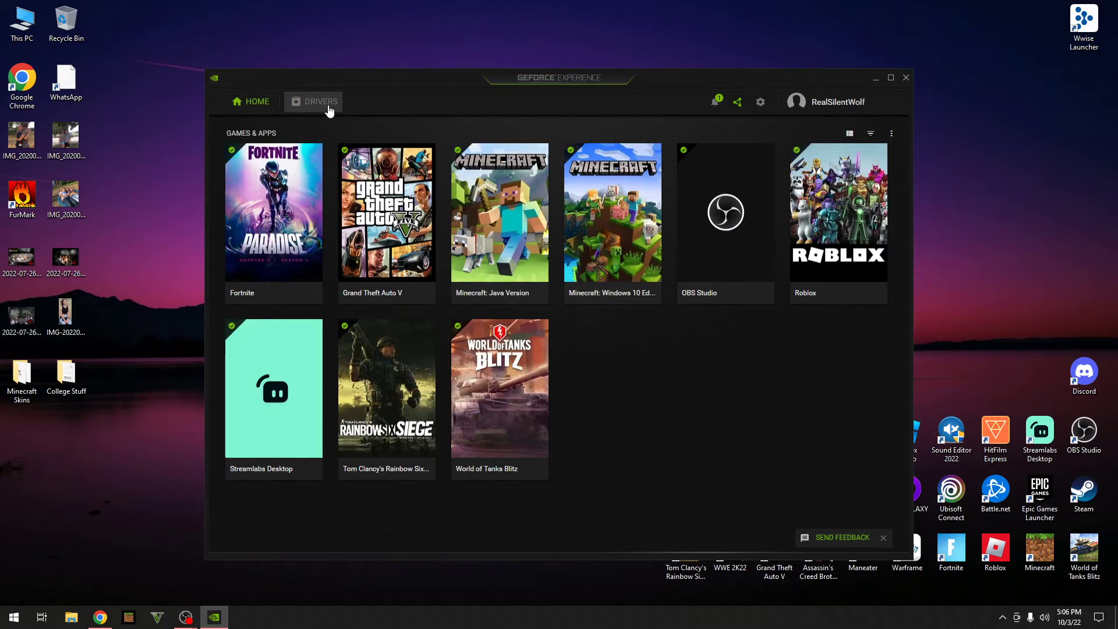
{"action": "left_click", "coordinate": [330, 106]}
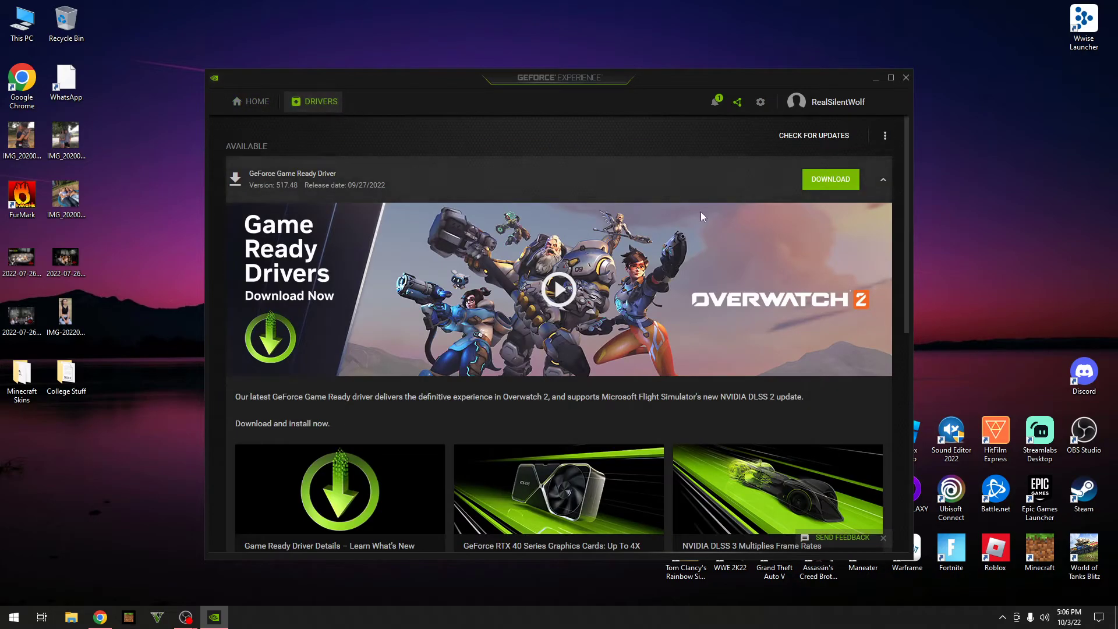
{"action": "left_click", "coordinate": [830, 179]}
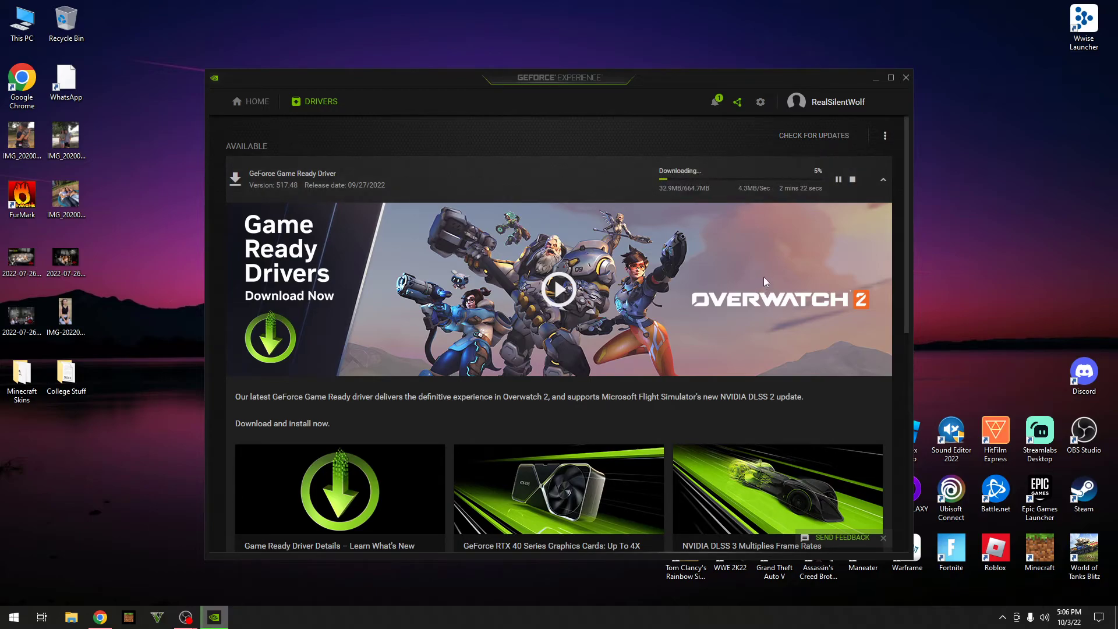
{"action": "left_click", "coordinate": [885, 139]}
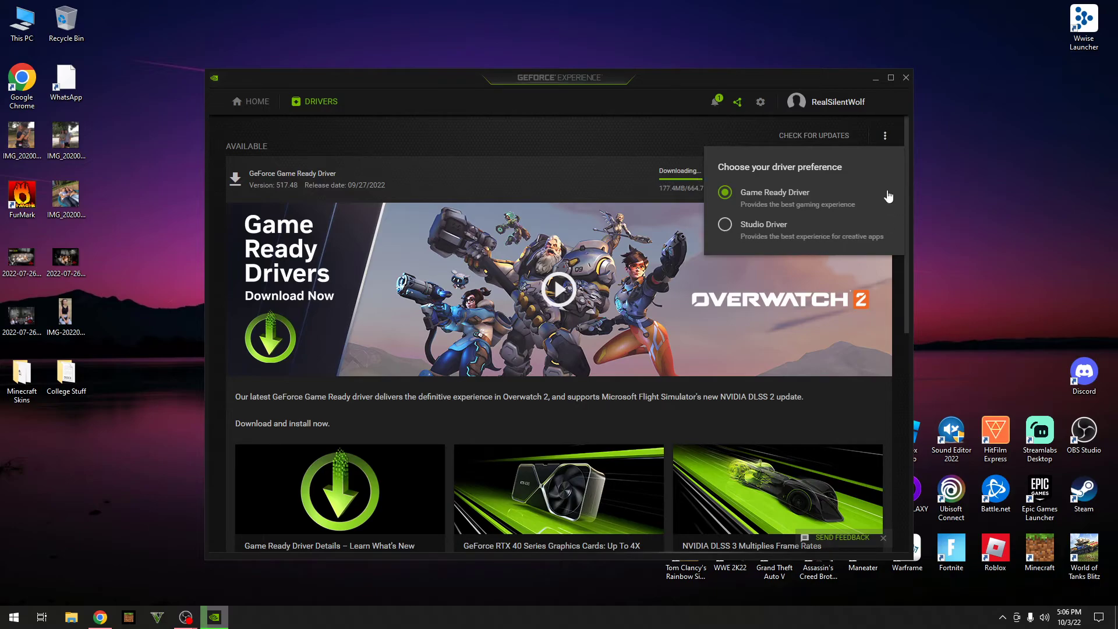
{"action": "left_click", "coordinate": [965, 160]}
Step: Close the driver preference menu and let the 517.48 download complete
{"action": "left_click", "coordinate": [888, 135]}
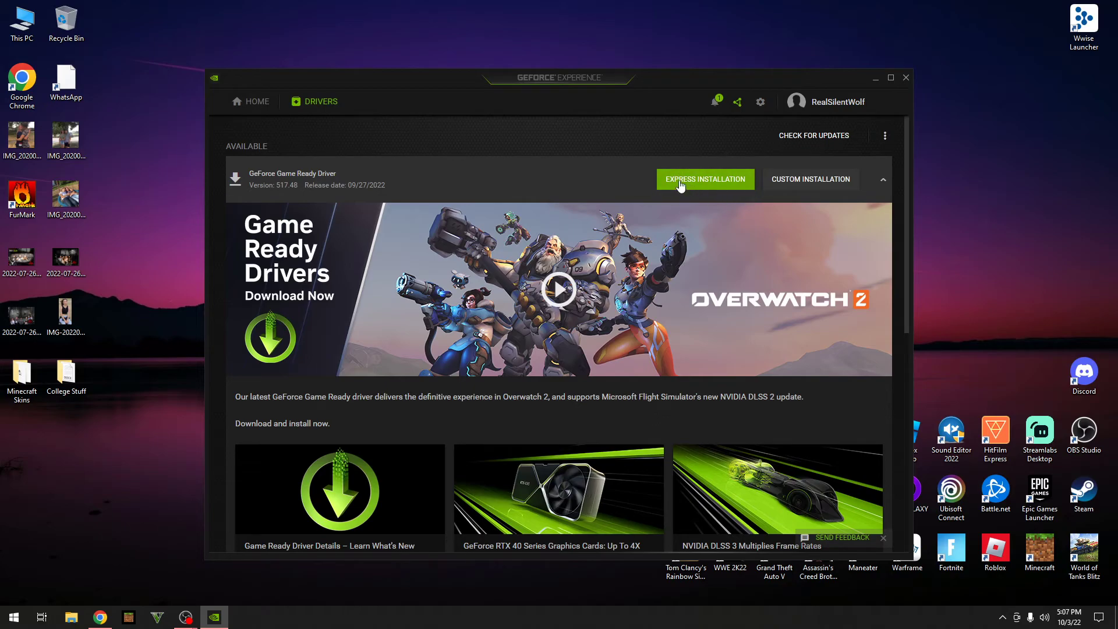
Step: Express-install Game Ready Driver 517.48, approving the NVIDIA installer in User Account Control
{"action": "left_click", "coordinate": [714, 185]}
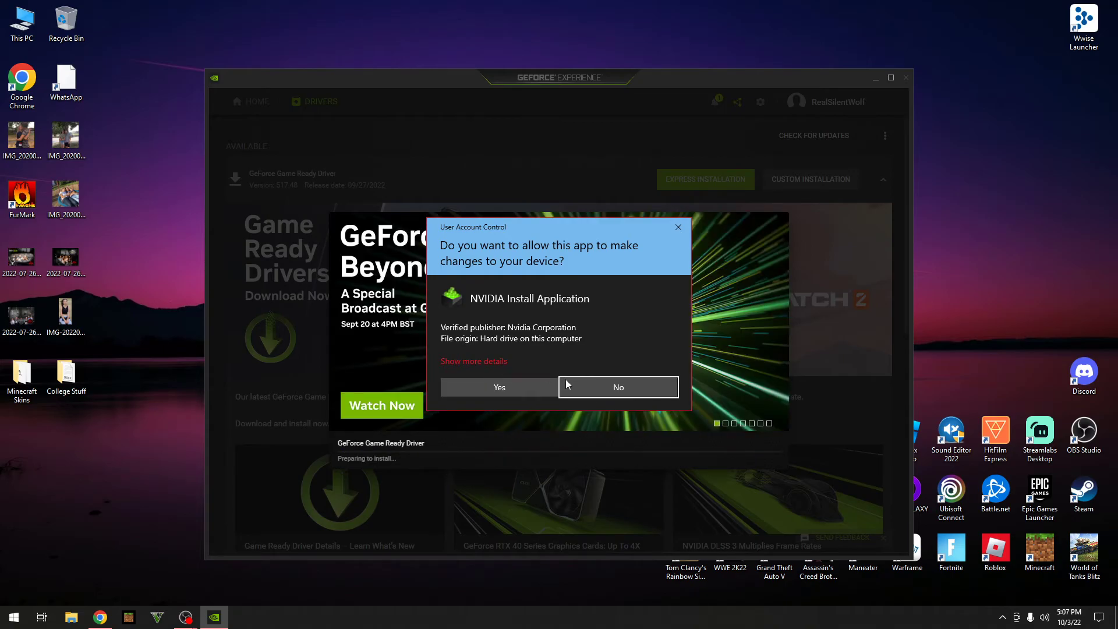
{"action": "left_click", "coordinate": [501, 385]}
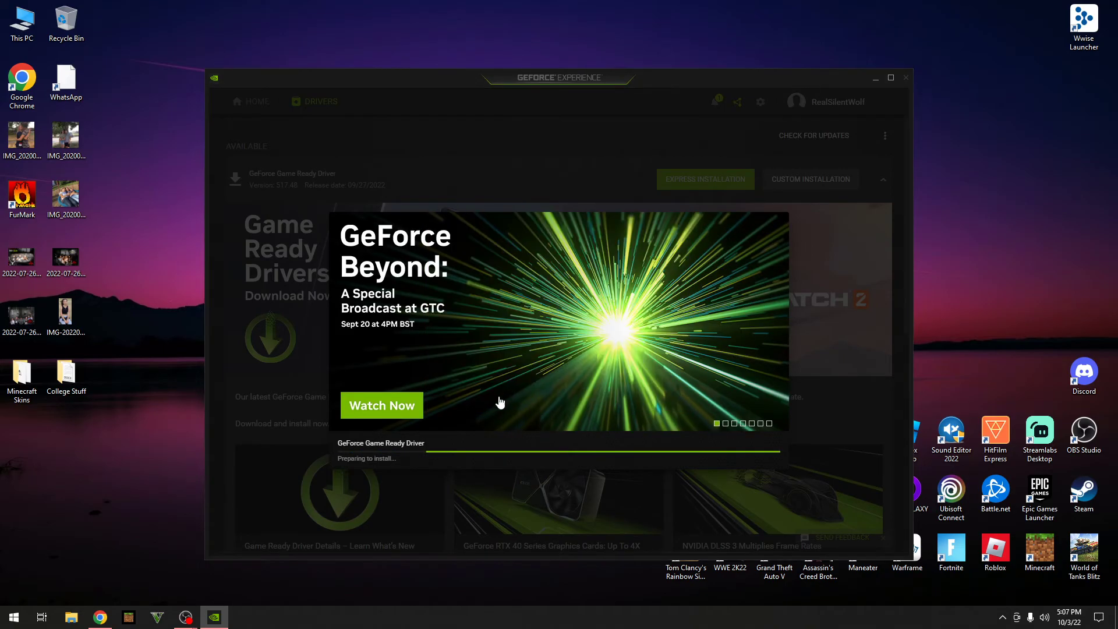